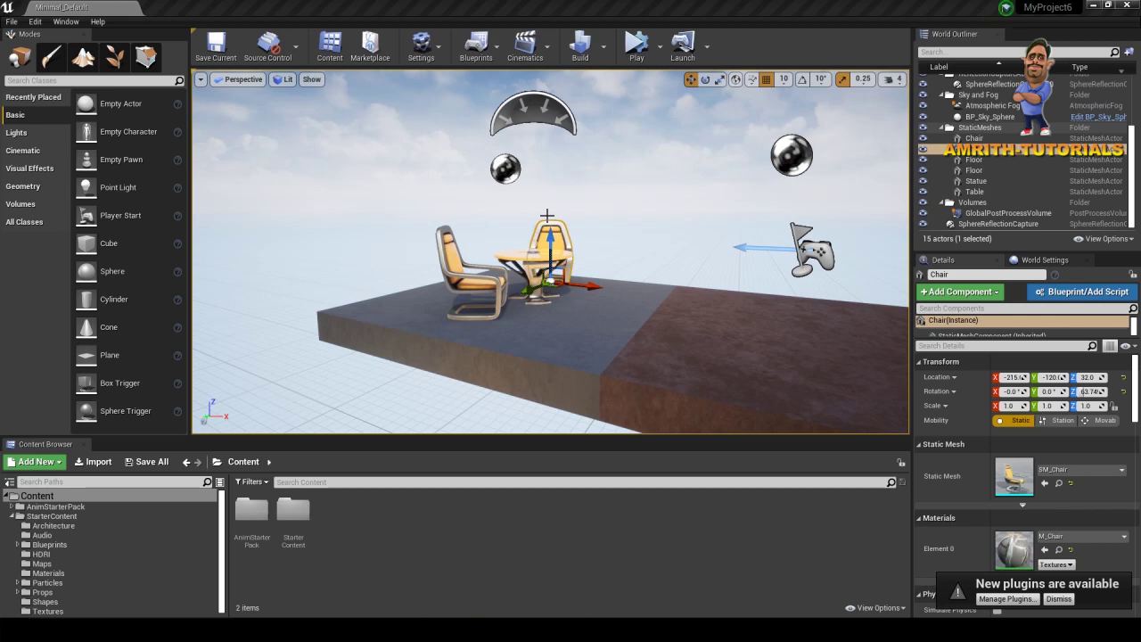
# Orbit and zoom the viewport around the chair
pyautogui.keyDown('alt'); pyautogui.moveTo(657, 275); pyautogui.dragTo(678, 292); pyautogui.keyUp('alt')
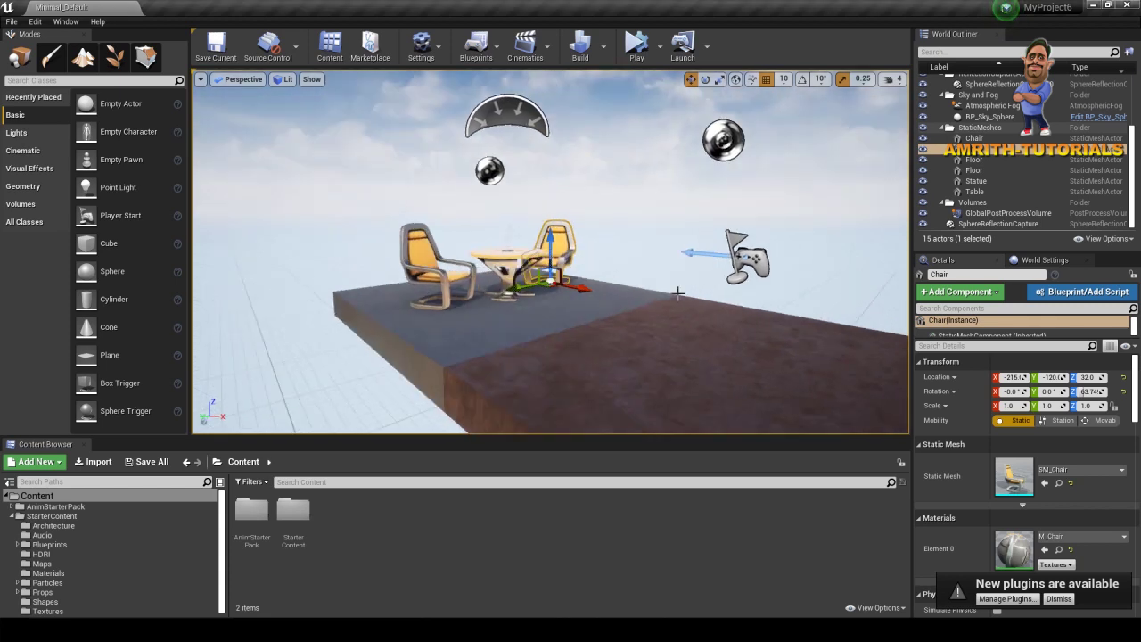
pyautogui.scroll(3, 678, 292)
pyautogui.scroll(-2, 625, 277)
pyautogui.scroll(4, 625, 277)
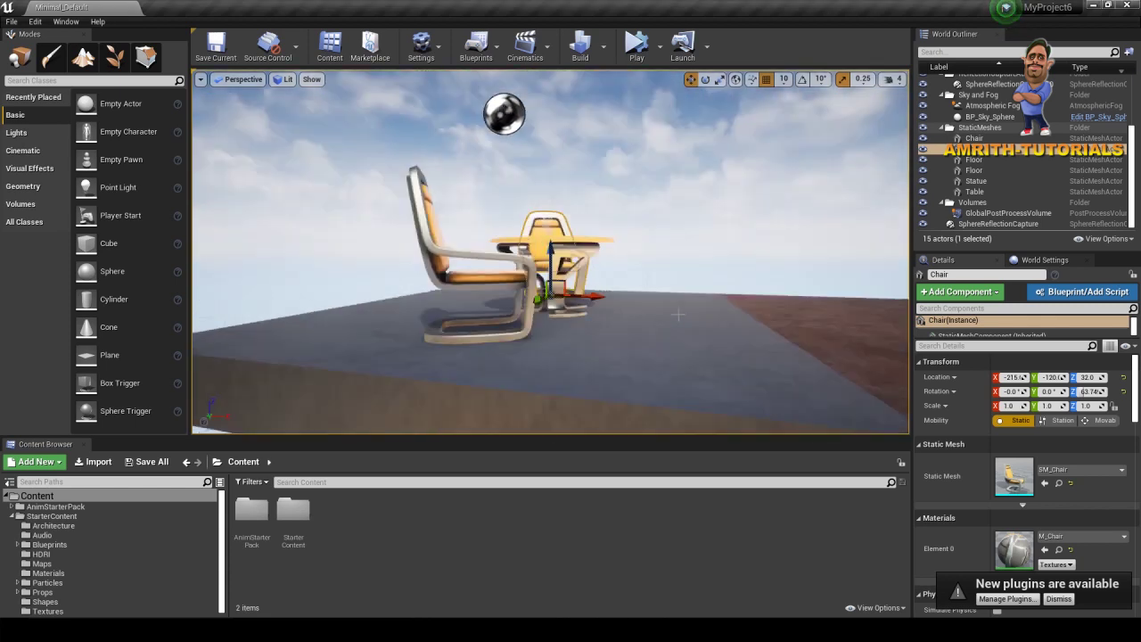
pyautogui.scroll(-2, 678, 314)
pyautogui.scroll(-2, 678, 314)
pyautogui.scroll(-2, 659, 348)
# Inspect the brown and blue-grey floor slabs, chair and table, then frame and orbit the table
pyautogui.click(712, 363)
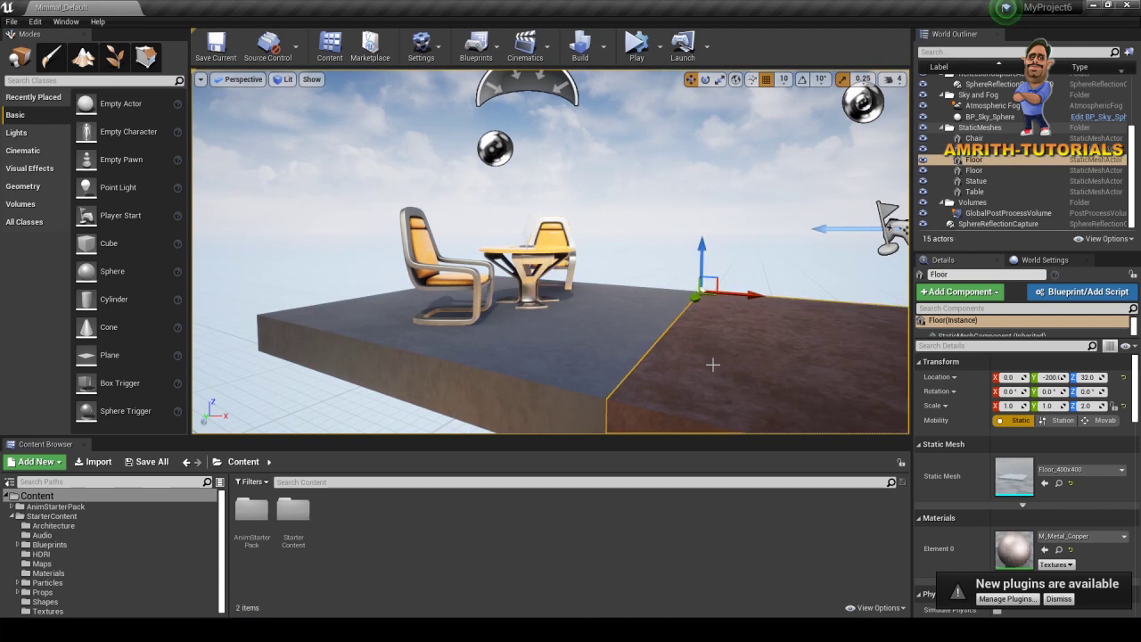
pyautogui.click(535, 361)
pyautogui.click(476, 277)
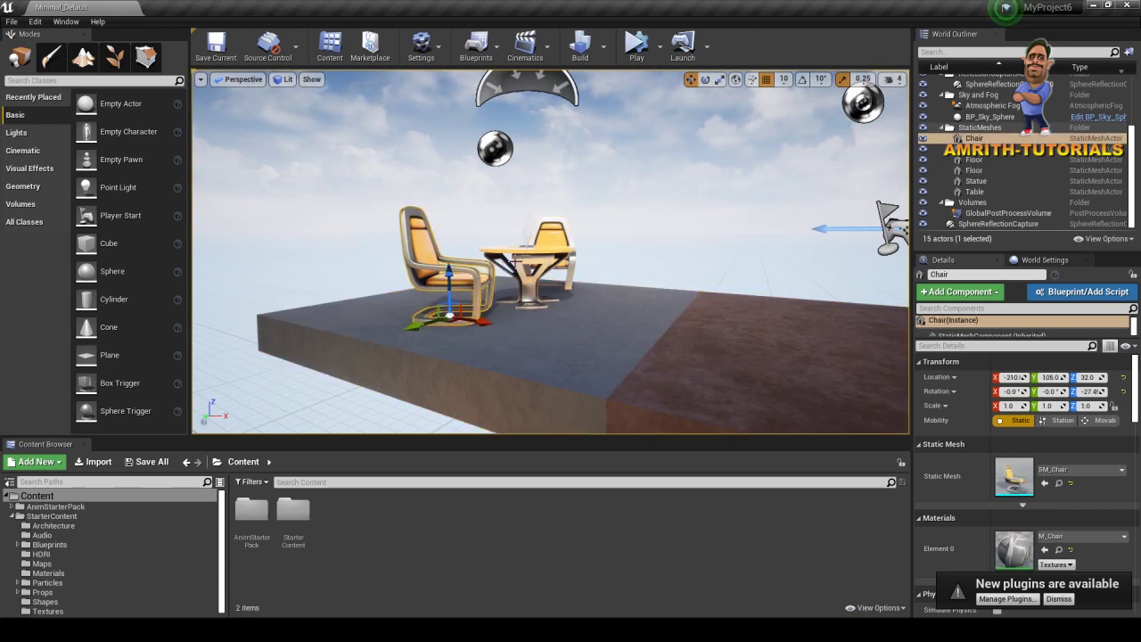
pyautogui.click(532, 281)
pyautogui.press('f')
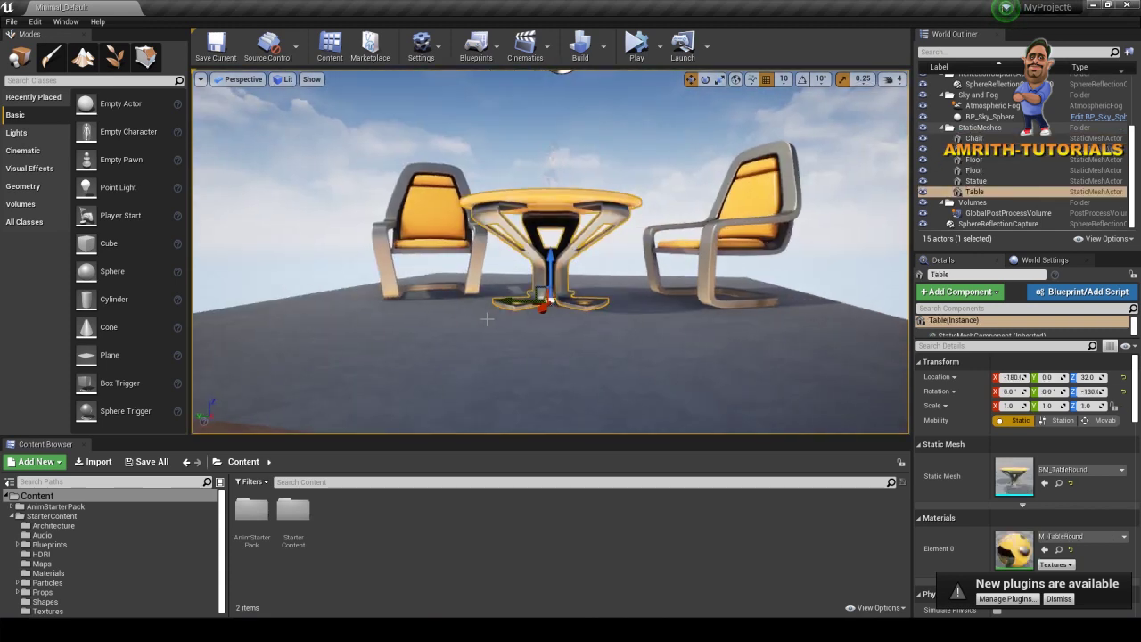
pyautogui.scroll(-2, 487, 318)
pyautogui.scroll(-2, 486, 366)
pyautogui.scroll(-2, 712, 260)
pyautogui.keyDown('alt'); pyautogui.moveTo(779, 256); pyautogui.dragTo(815, 250); pyautogui.keyUp('alt')
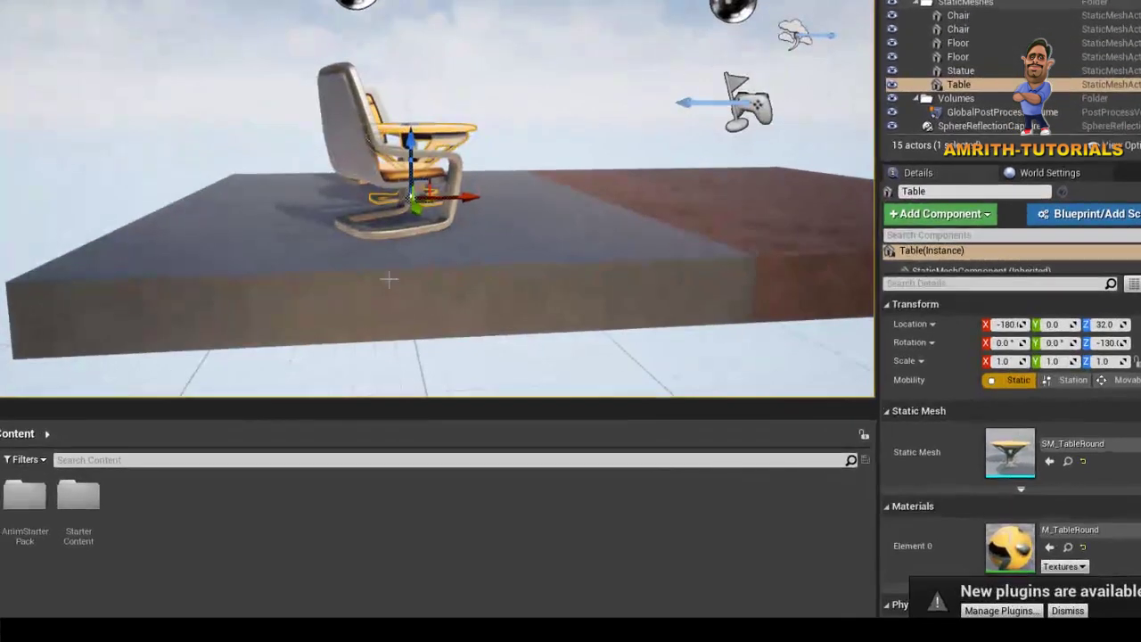
pyautogui.moveTo(389, 280)
pyautogui.keyDown('alt'); pyautogui.mouseDown()
pyautogui.moveTo(222, 264)
pyautogui.moveTo(46, 273)
pyautogui.moveTo(140, 252)
pyautogui.moveTo(175, 262)
pyautogui.mouseUp(); pyautogui.keyUp('alt')
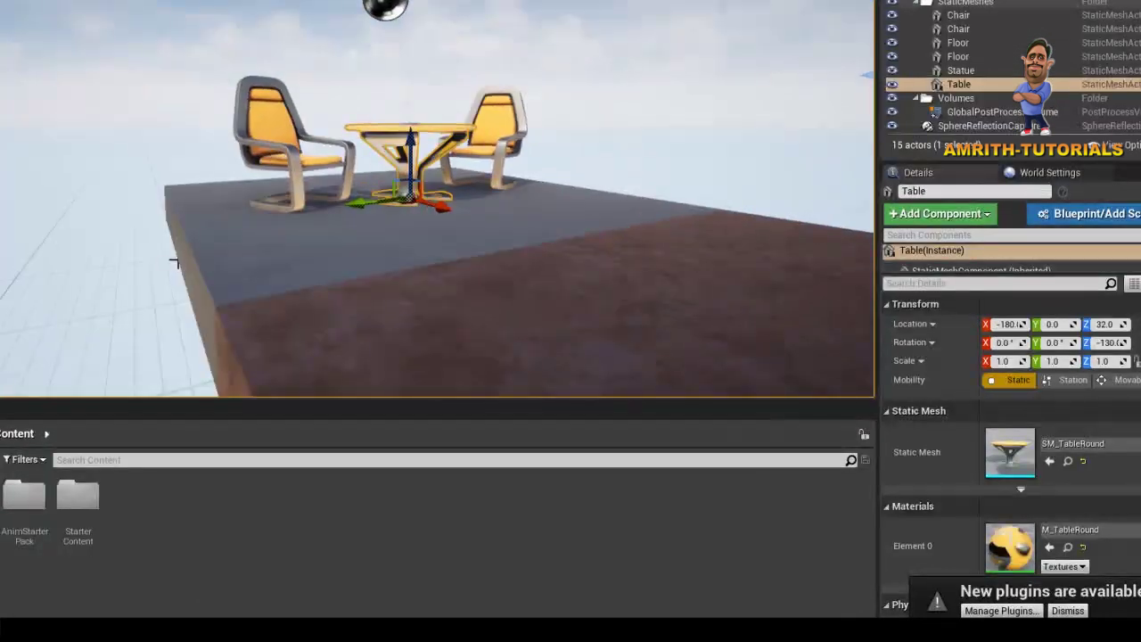
pyautogui.scroll(2, 554, 245)
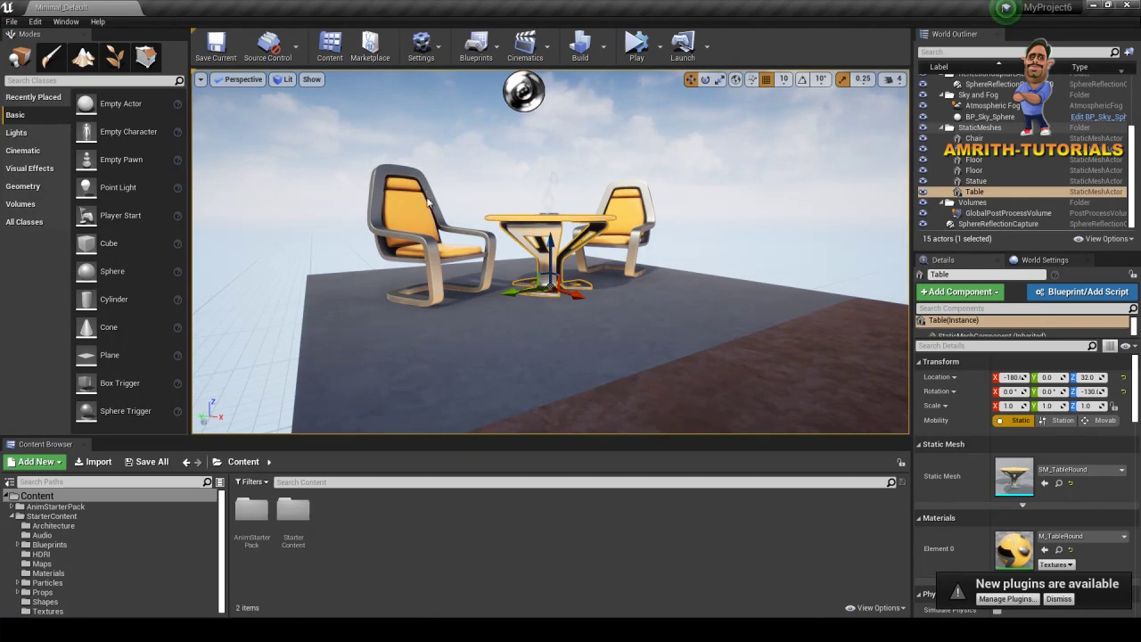
# Select the Light Source directional light in the World Outliner's Lights folder
pyautogui.scroll(3, 954, 138)
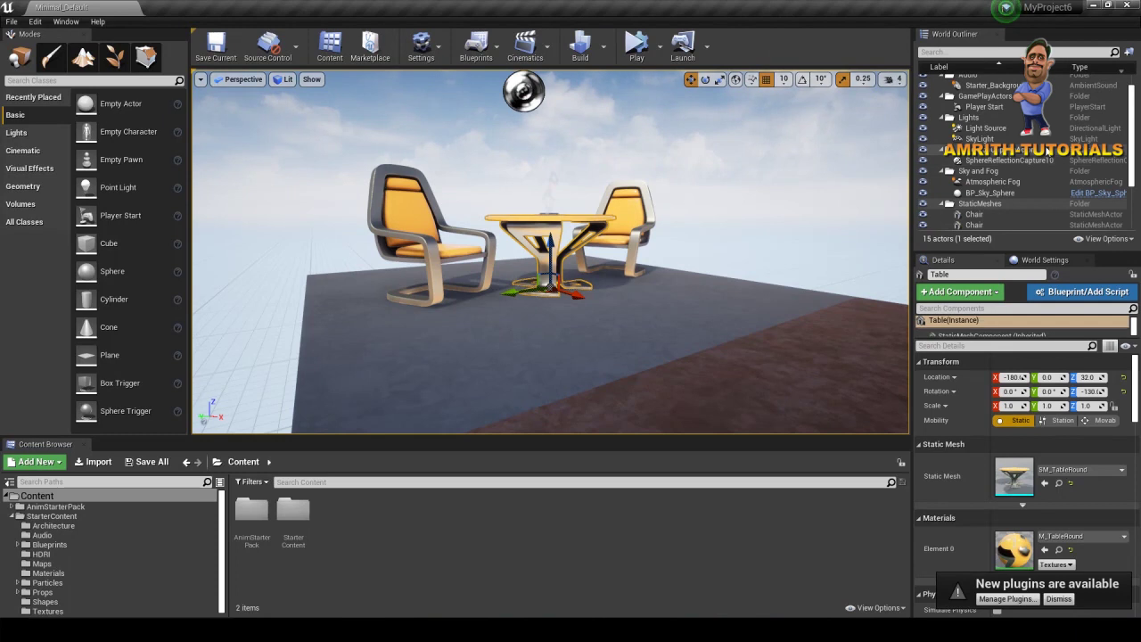
pyautogui.scroll(3, 954, 80)
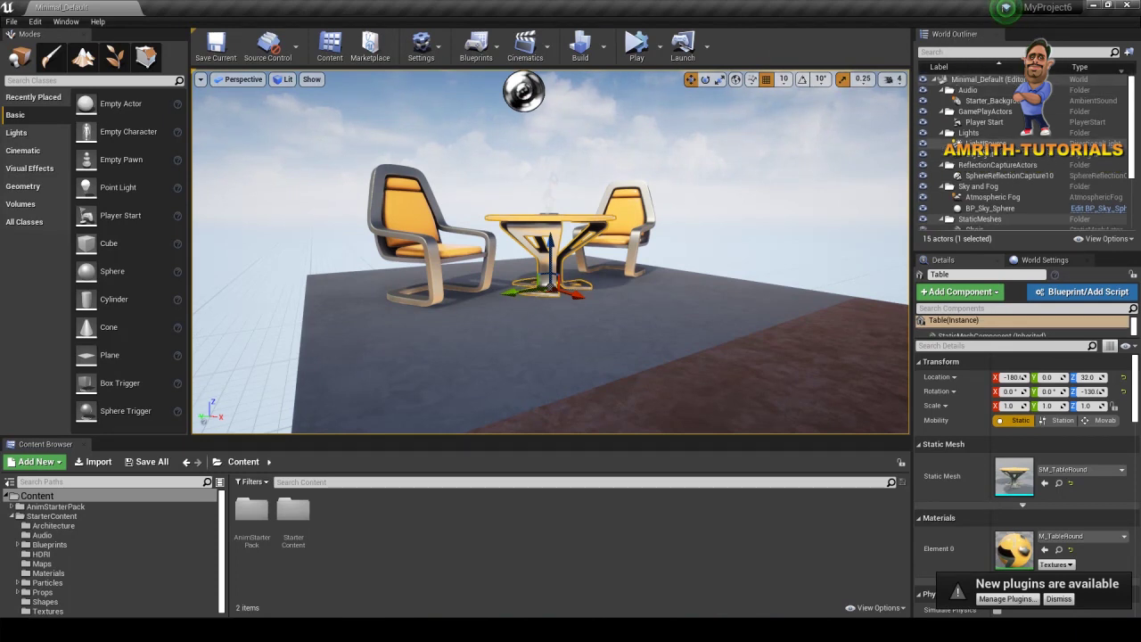
pyautogui.scroll(-2, 981, 165)
pyautogui.scroll(-2, 981, 165)
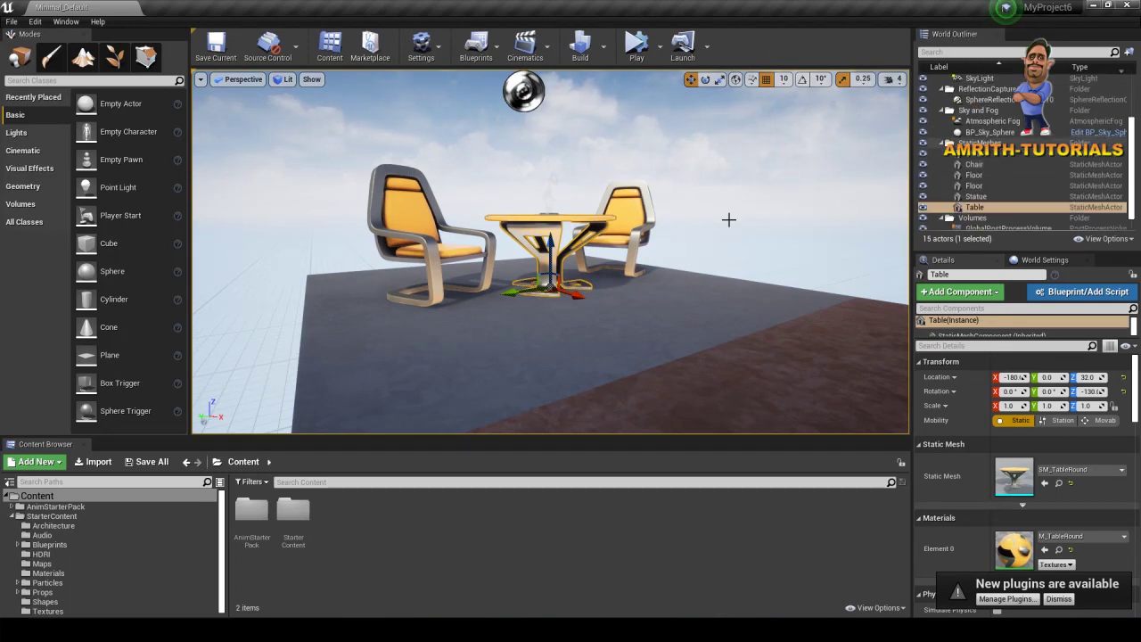
pyautogui.scroll(-5, 815, 214)
pyautogui.scroll(3, 816, 214)
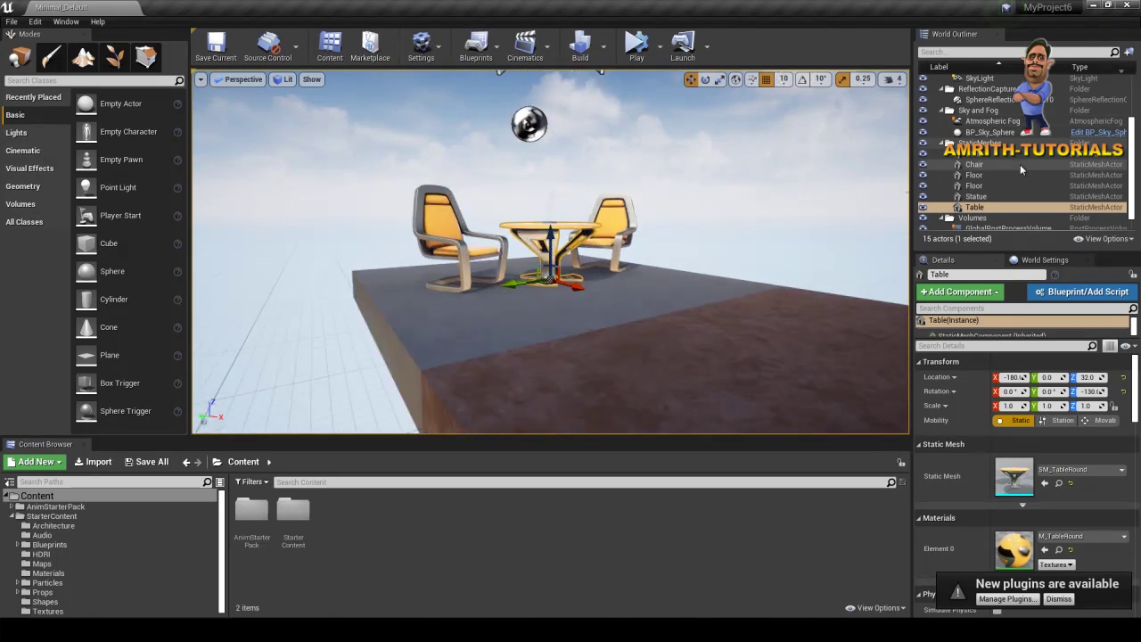
pyautogui.scroll(5, 1020, 164)
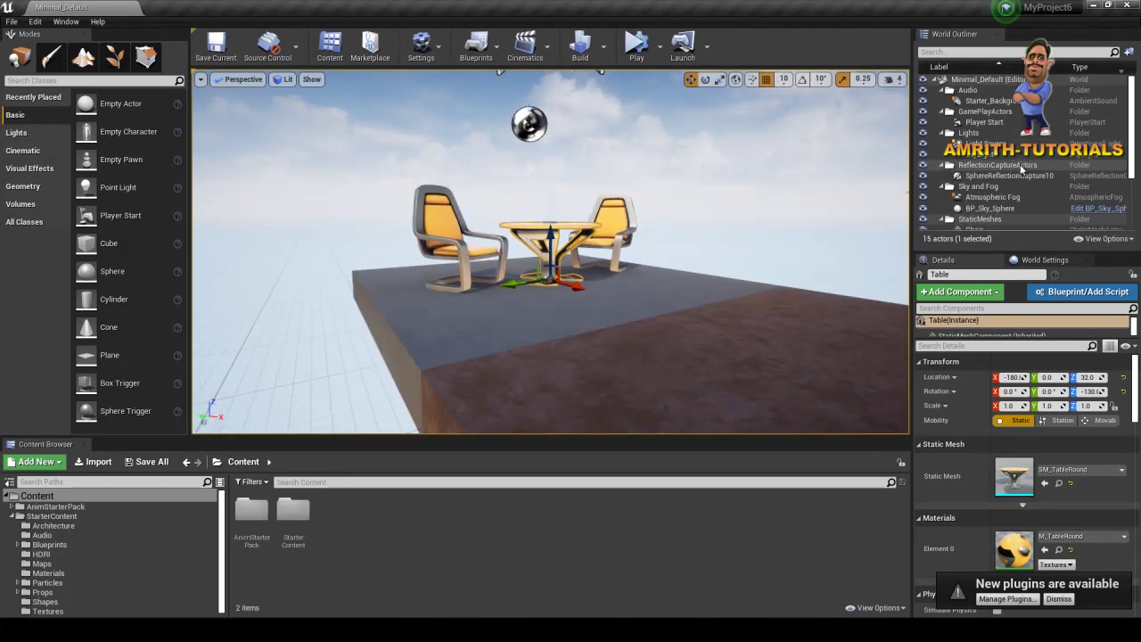
pyautogui.scroll(-1, 1005, 136)
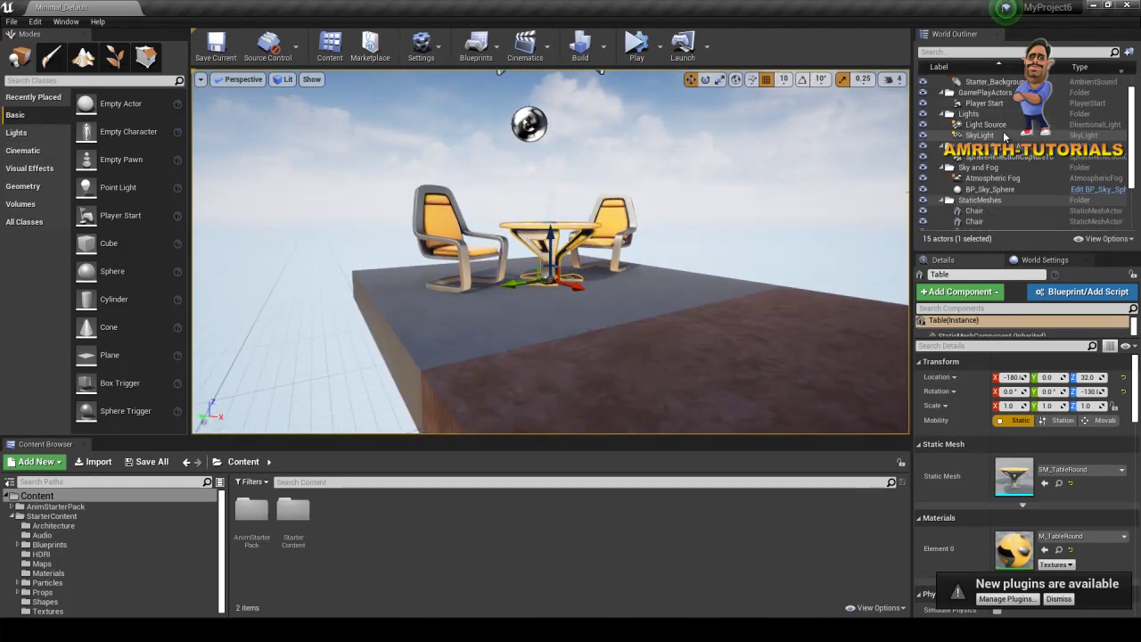
pyautogui.click(1003, 128)
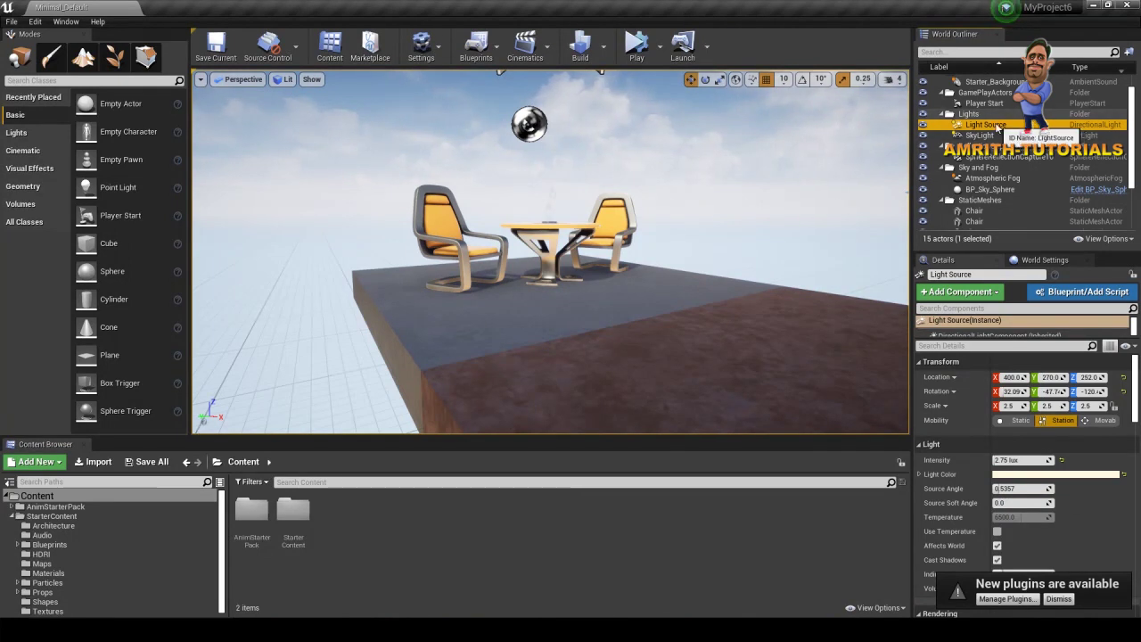
# Delete the Light Source despite its reference, then the SkyLight and the Sky and Fog folder
pyautogui.press('Delete')
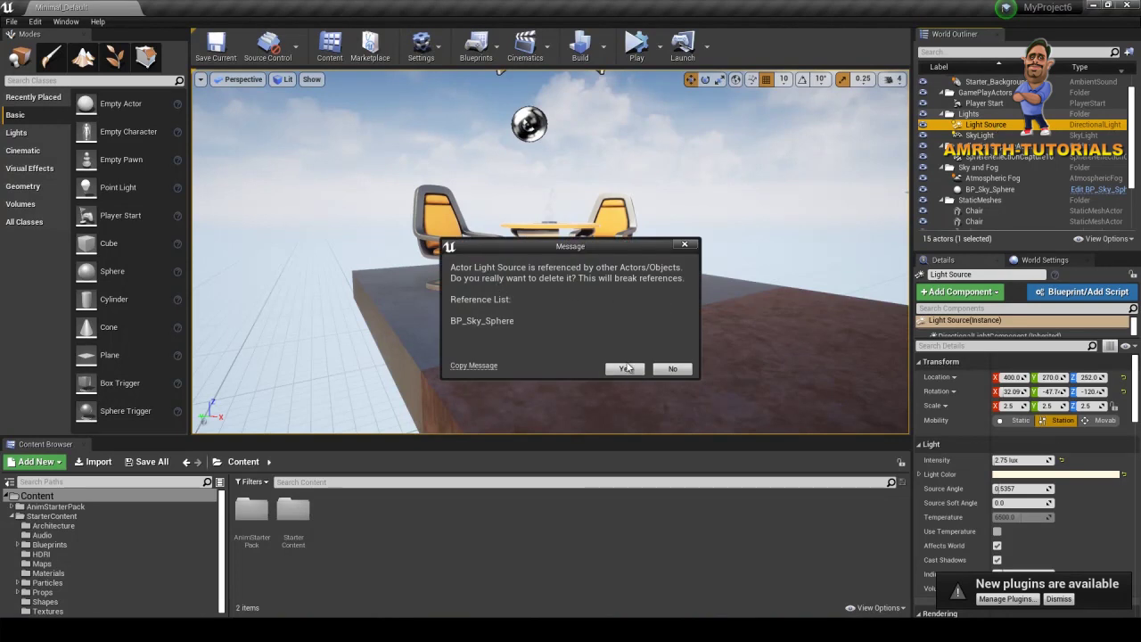
pyautogui.click(626, 369)
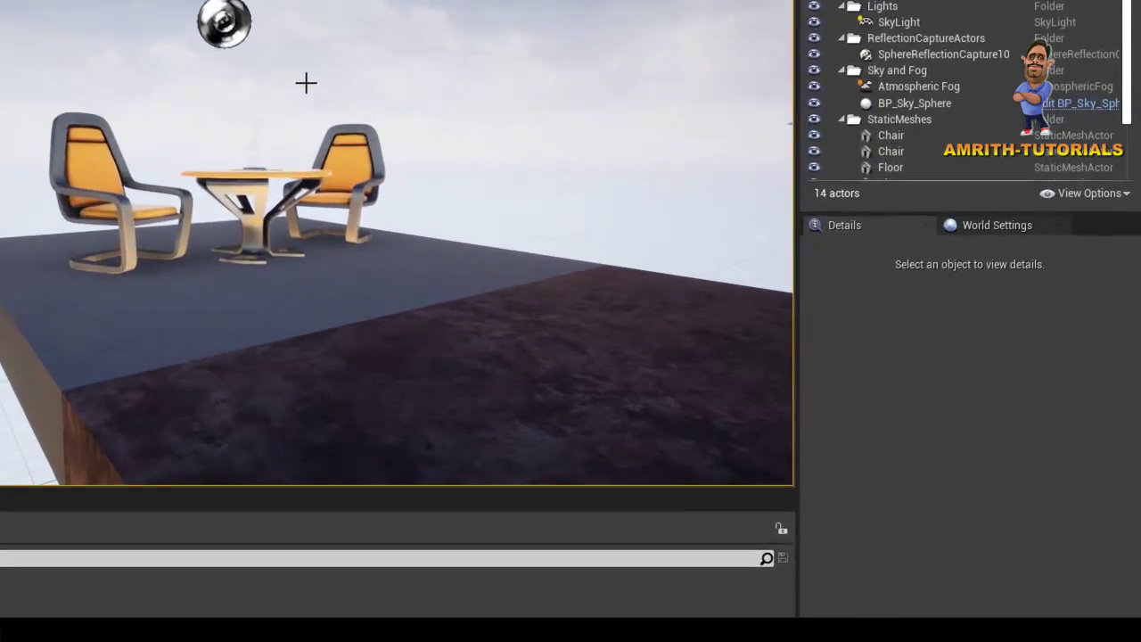
pyautogui.click(901, 22)
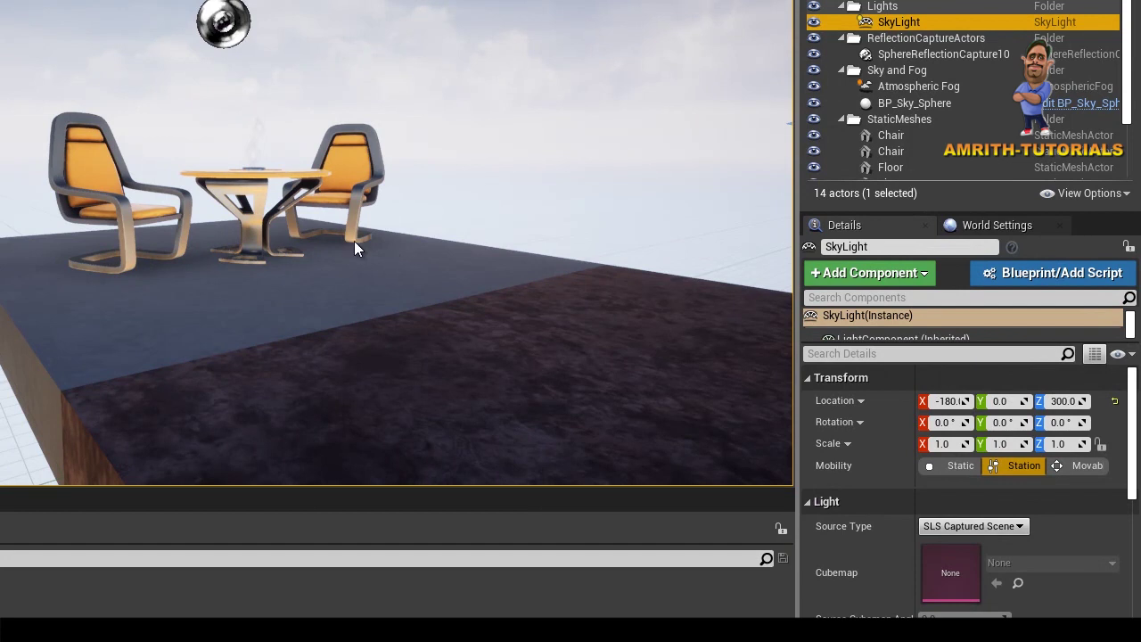
pyautogui.press('Delete')
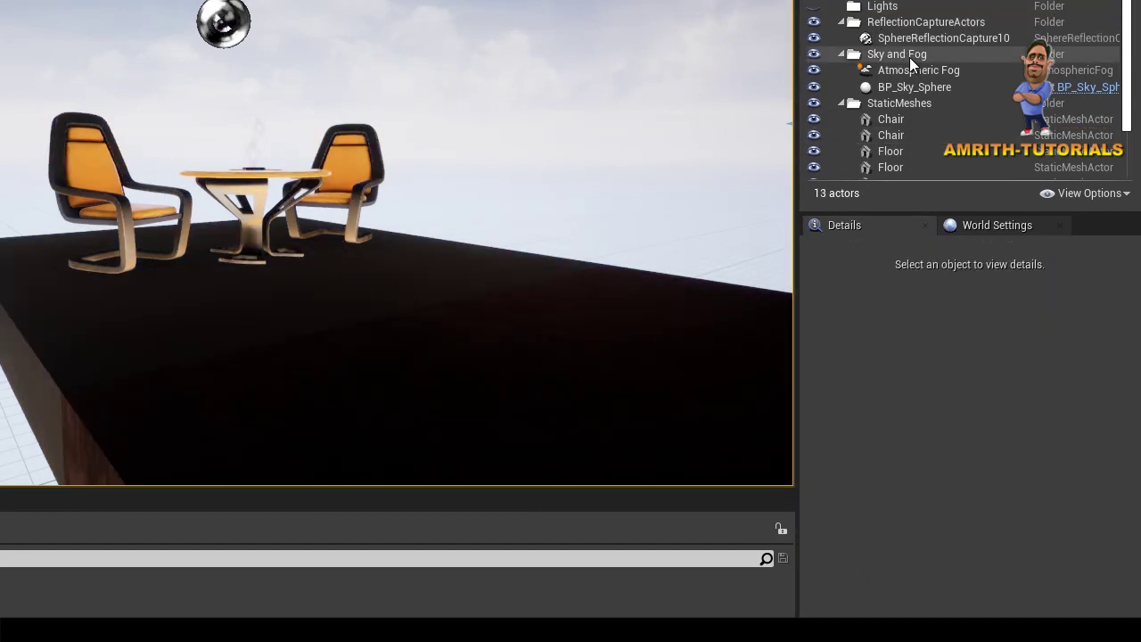
pyautogui.click(911, 57)
pyautogui.press('Delete')
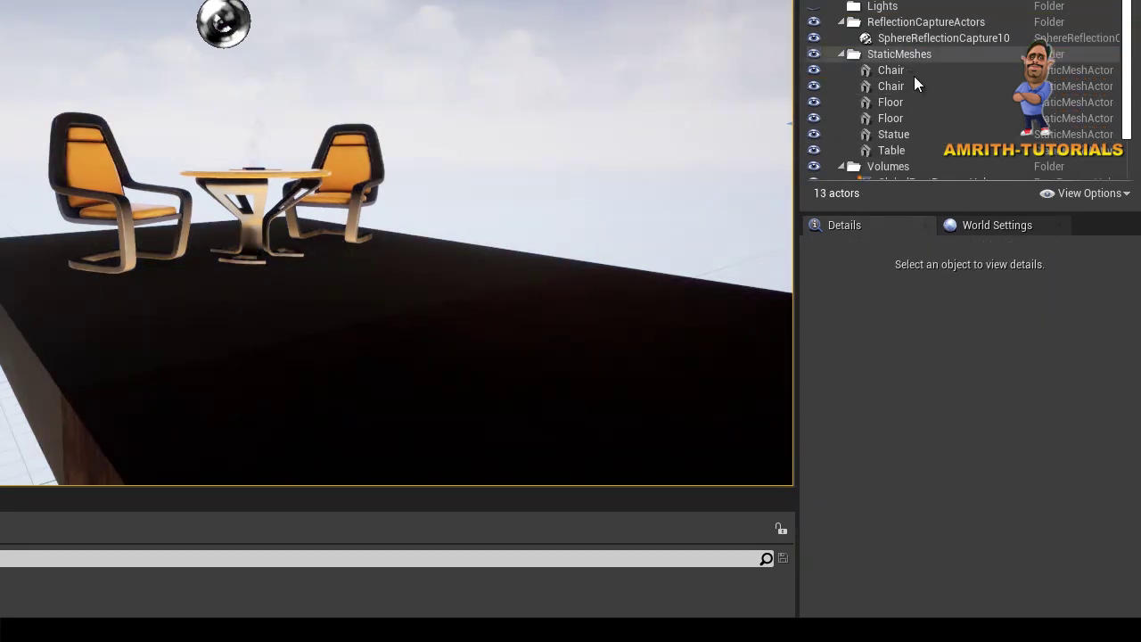
# Delete the BP_Sky_Sphere and Atmospheric Fog actors and the empty Lights folder
pyautogui.scroll(-3, 919, 89)
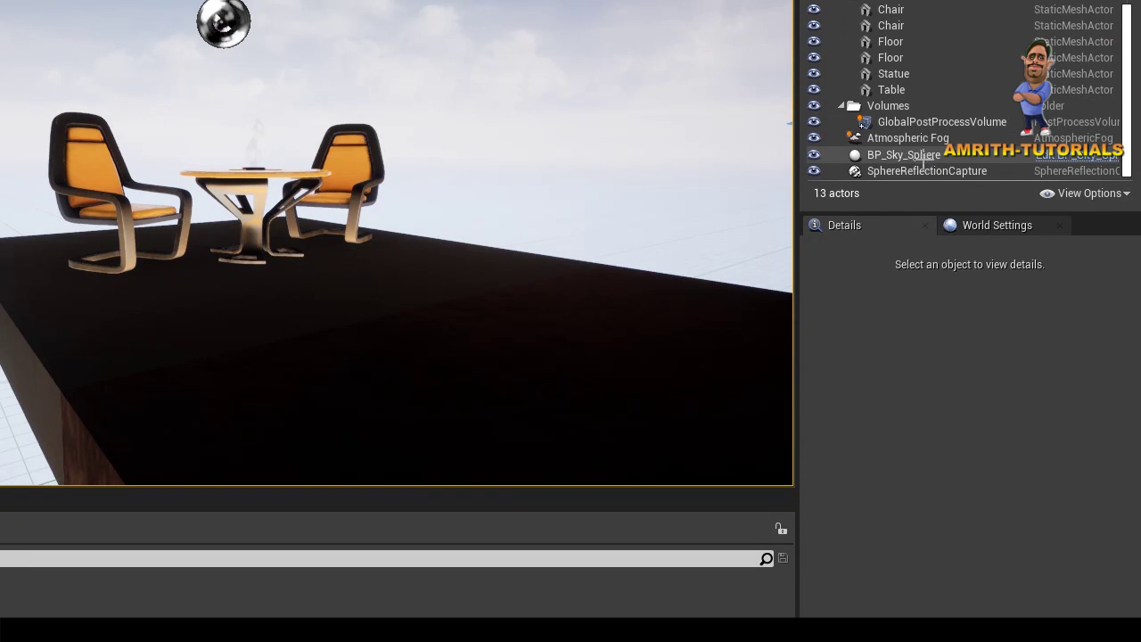
pyautogui.click(900, 156)
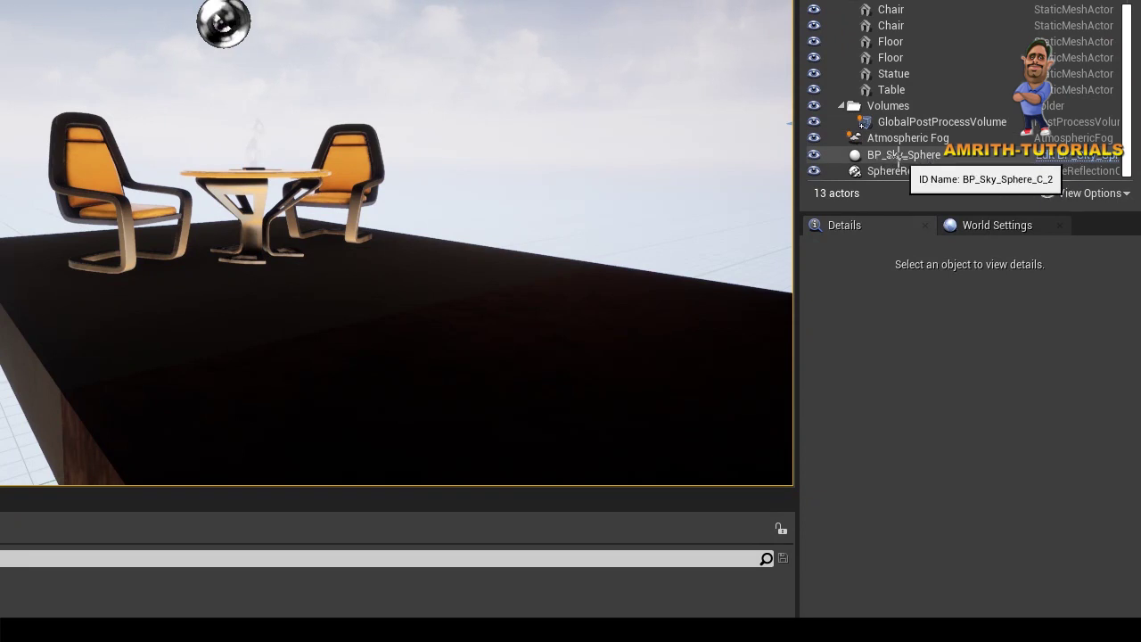
pyautogui.press('Delete')
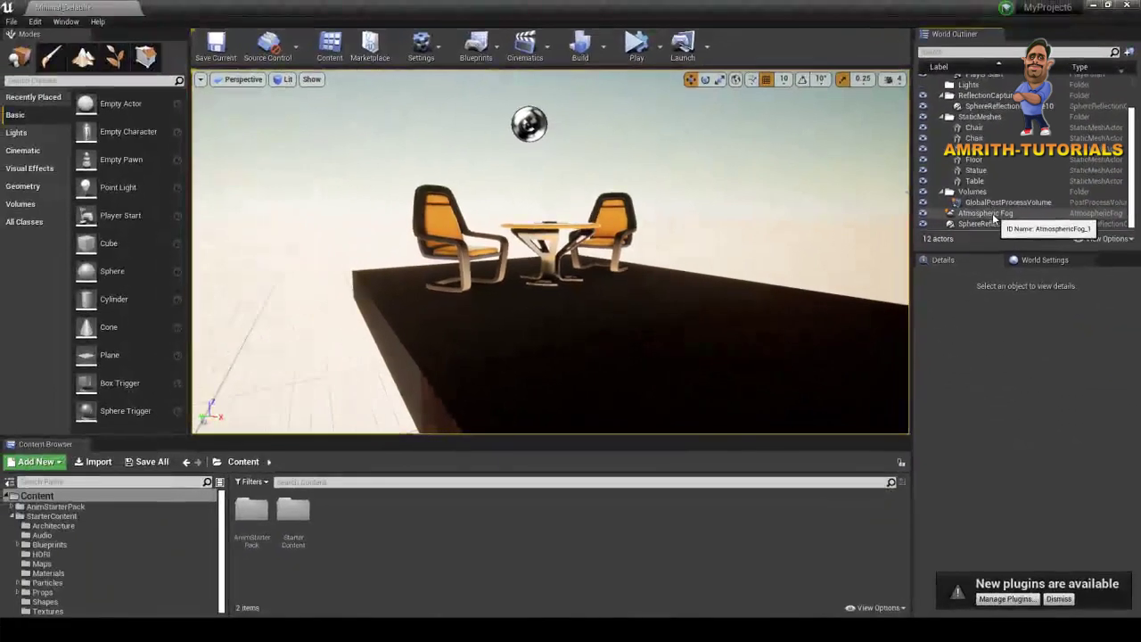
pyautogui.click(990, 214)
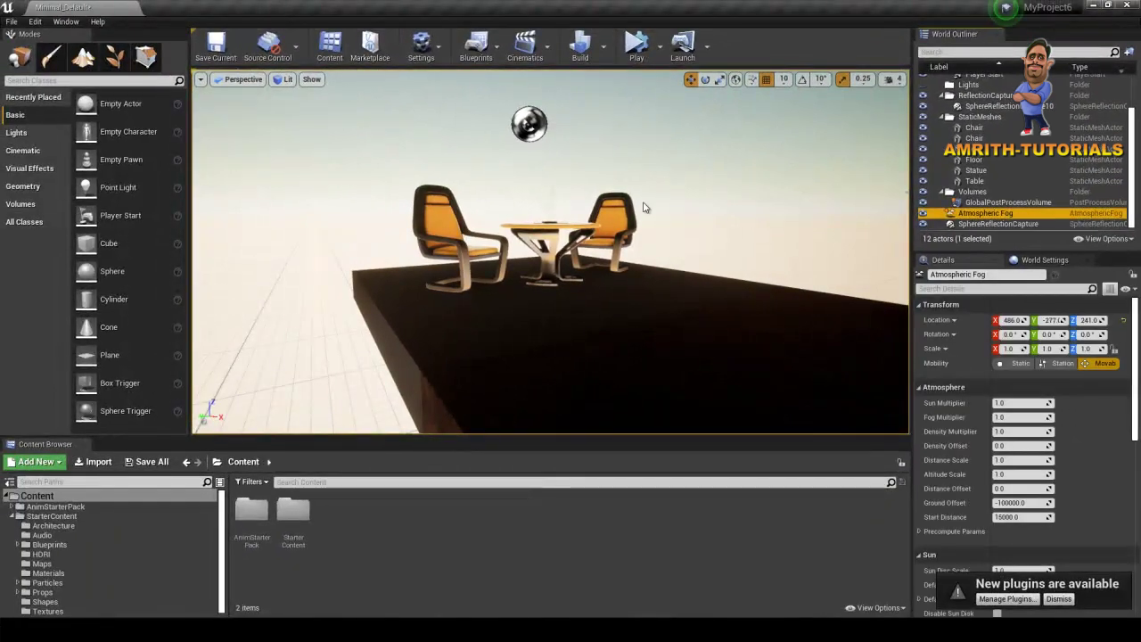
pyautogui.press('Delete')
pyautogui.scroll(3, 1051, 168)
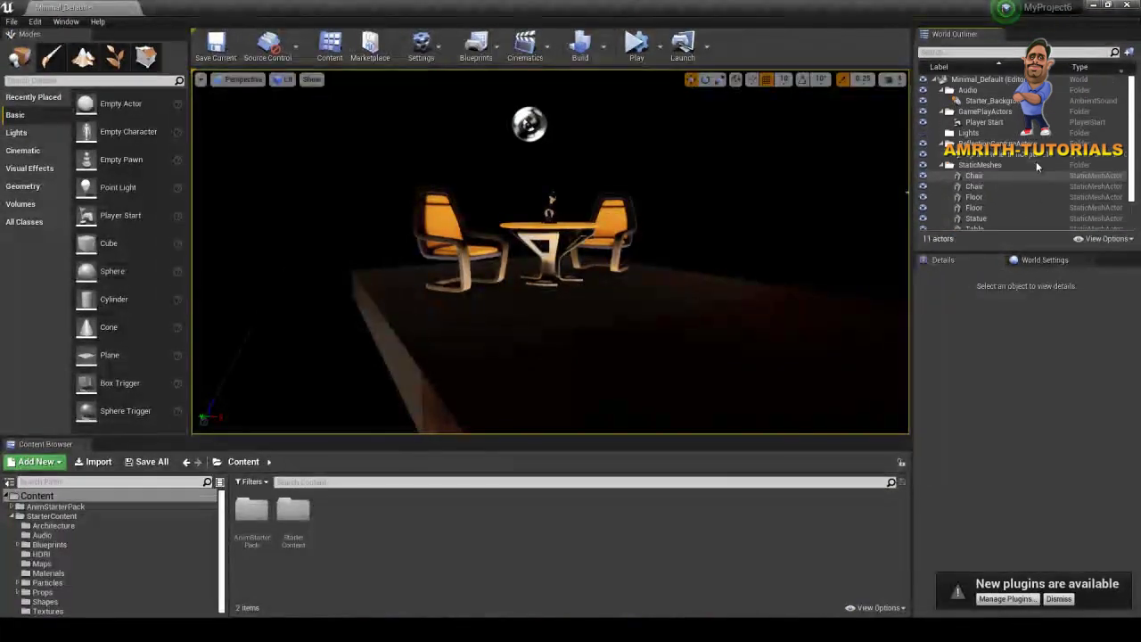
pyautogui.click(965, 133)
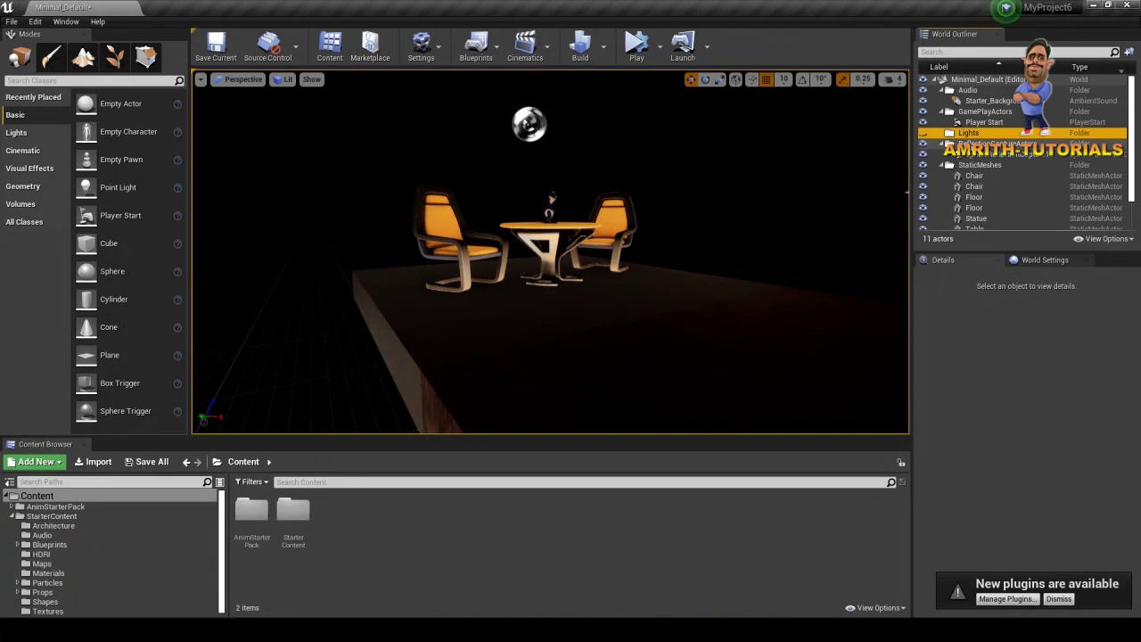
pyautogui.press('Delete')
pyautogui.scroll(-2, 985, 192)
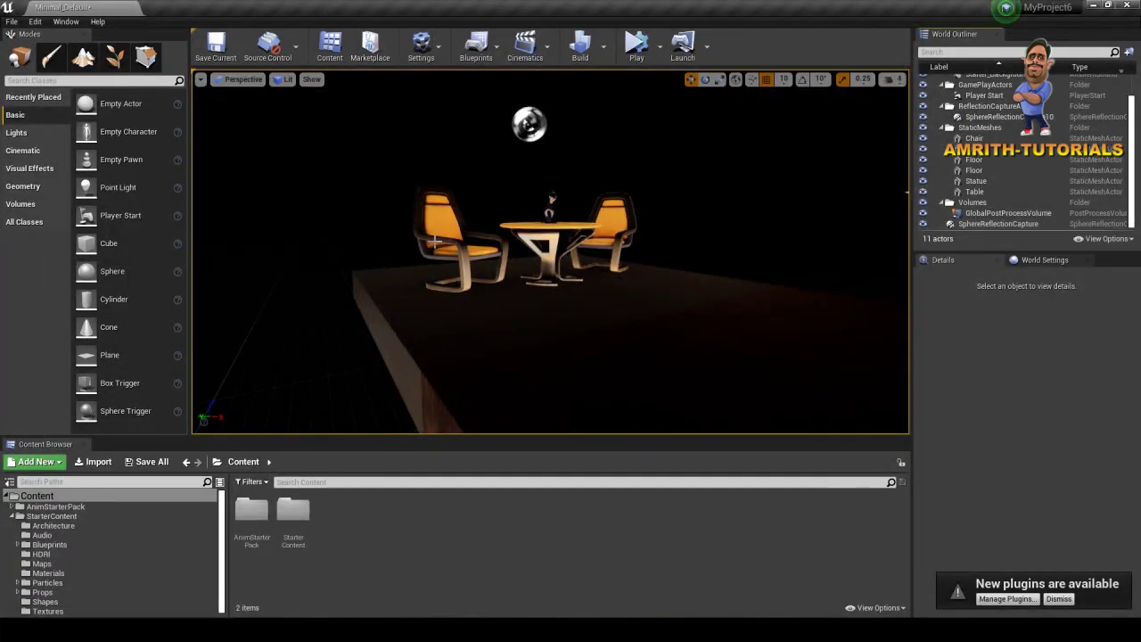
pyautogui.moveTo(532, 283)
pyautogui.keyDown('alt'); pyautogui.mouseDown()
pyautogui.moveTo(457, 280)
pyautogui.moveTo(477, 286)
pyautogui.mouseUp(); pyautogui.keyUp('alt')
pyautogui.click(540, 122)
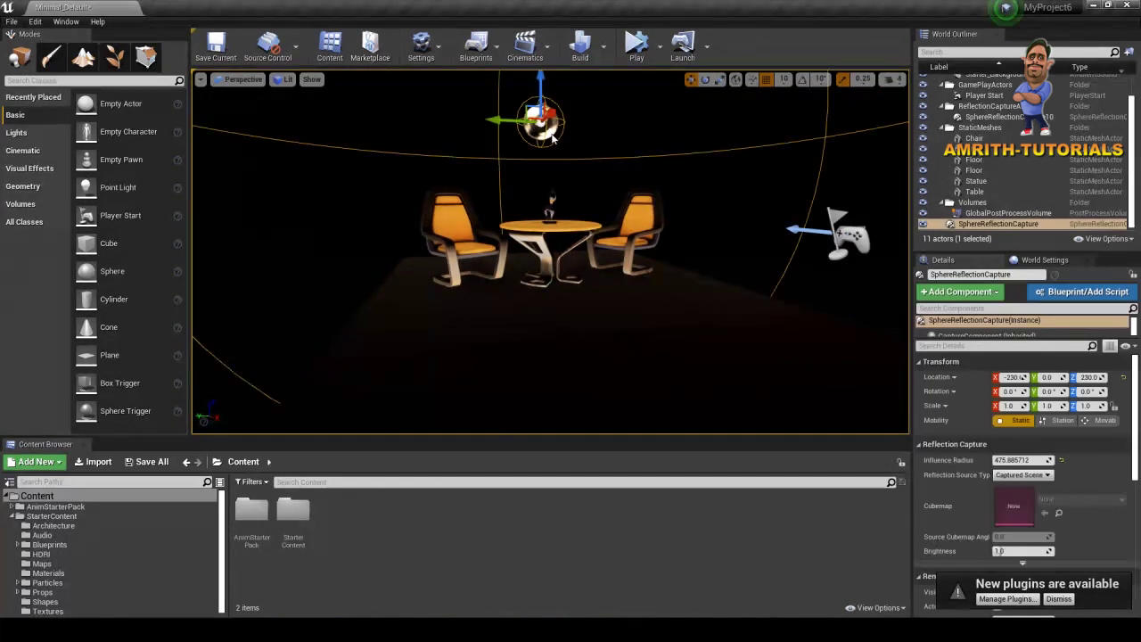
pyautogui.press('Delete')
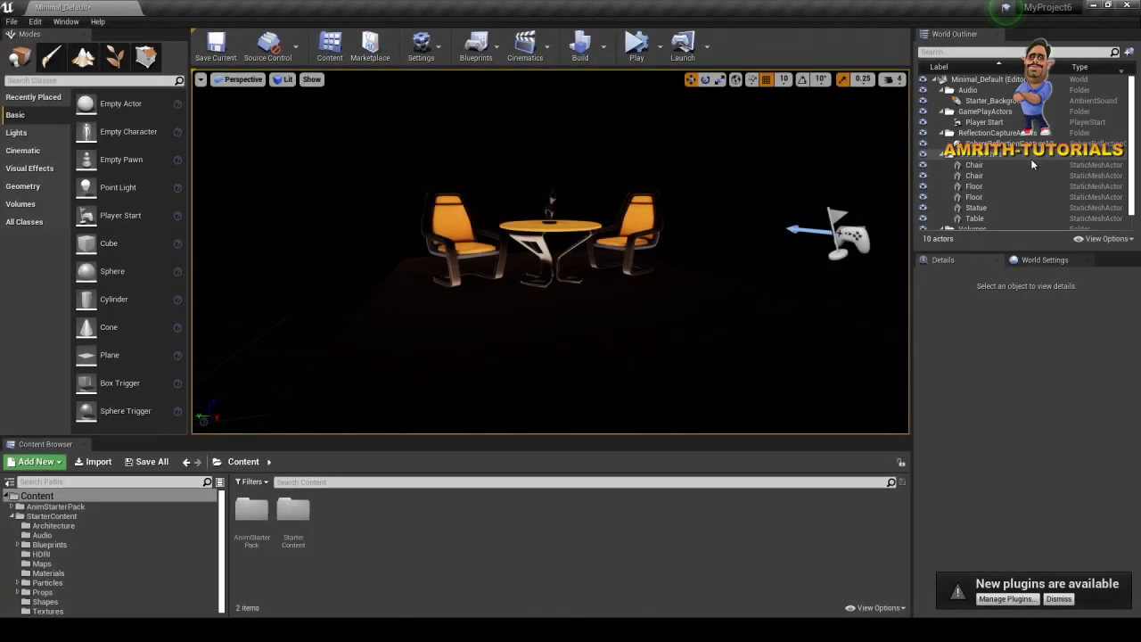
pyautogui.scroll(-1, 1025, 165)
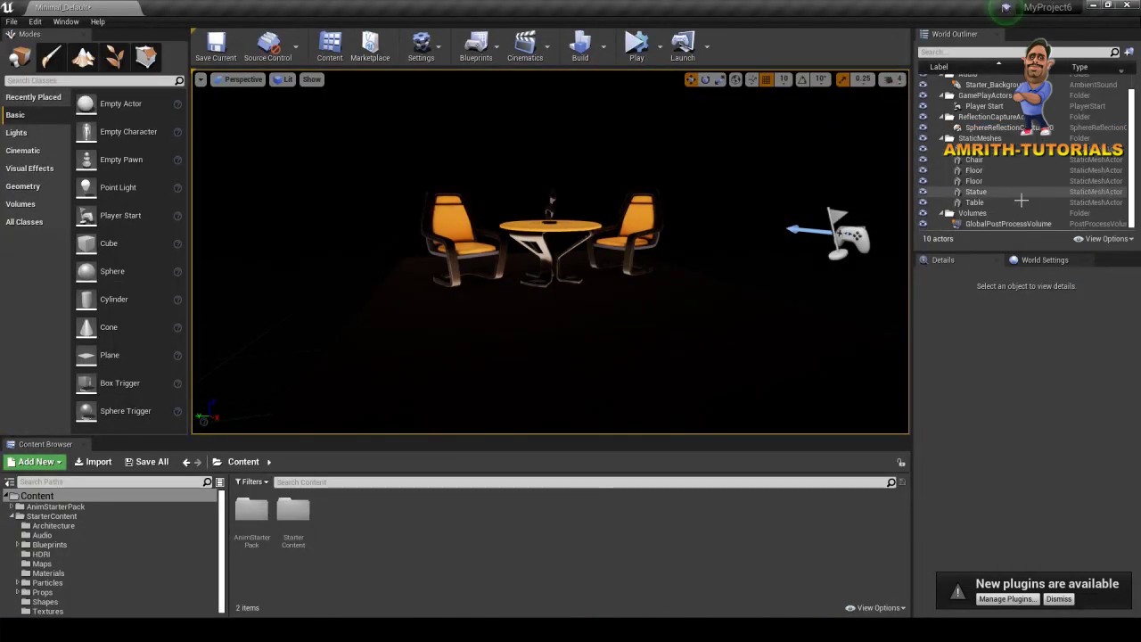
pyautogui.scroll(2, 1023, 201)
pyautogui.keyDown('alt'); pyautogui.moveTo(660, 226); pyautogui.dragTo(461, 207); pyautogui.keyUp('alt')
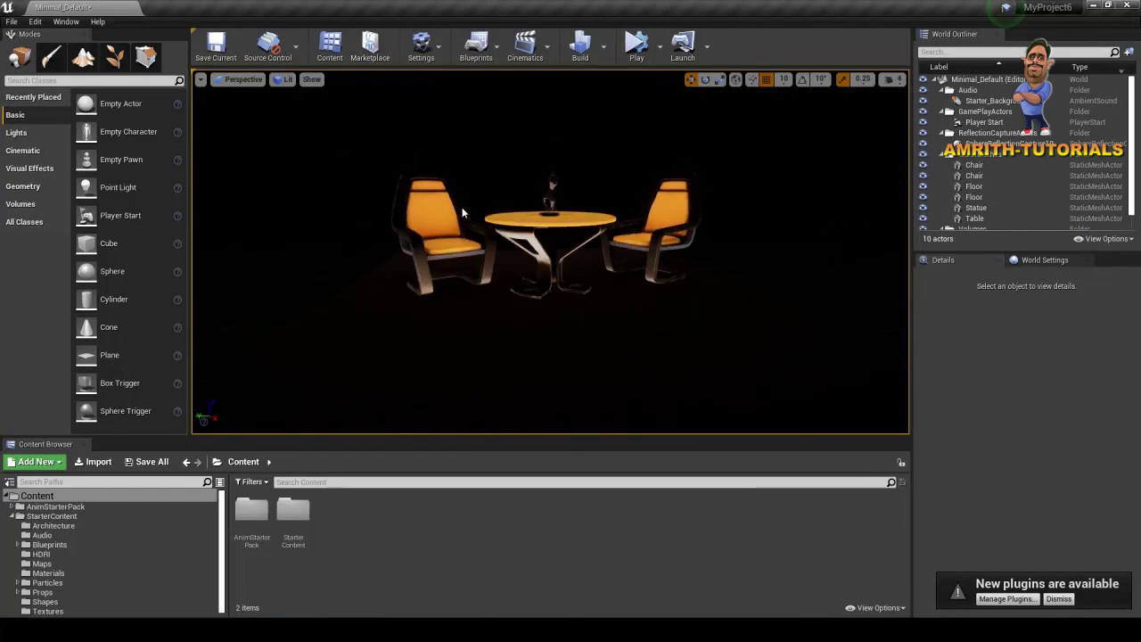
# Select both chairs and frame the view on them
pyautogui.click(460, 207)
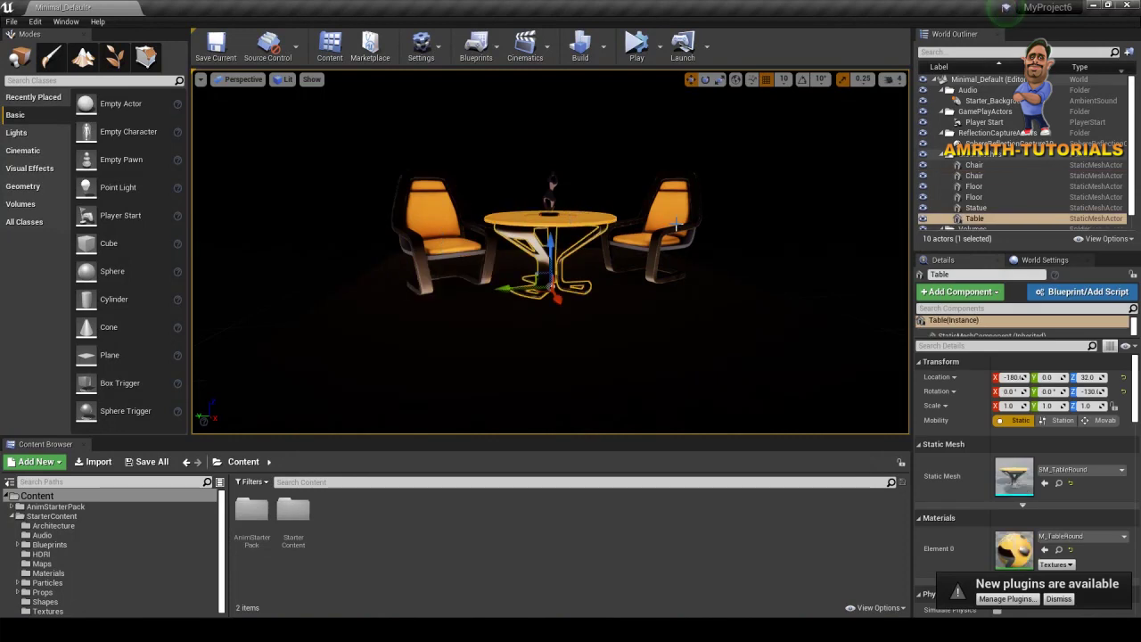
pyautogui.click(667, 245)
pyautogui.press('f')
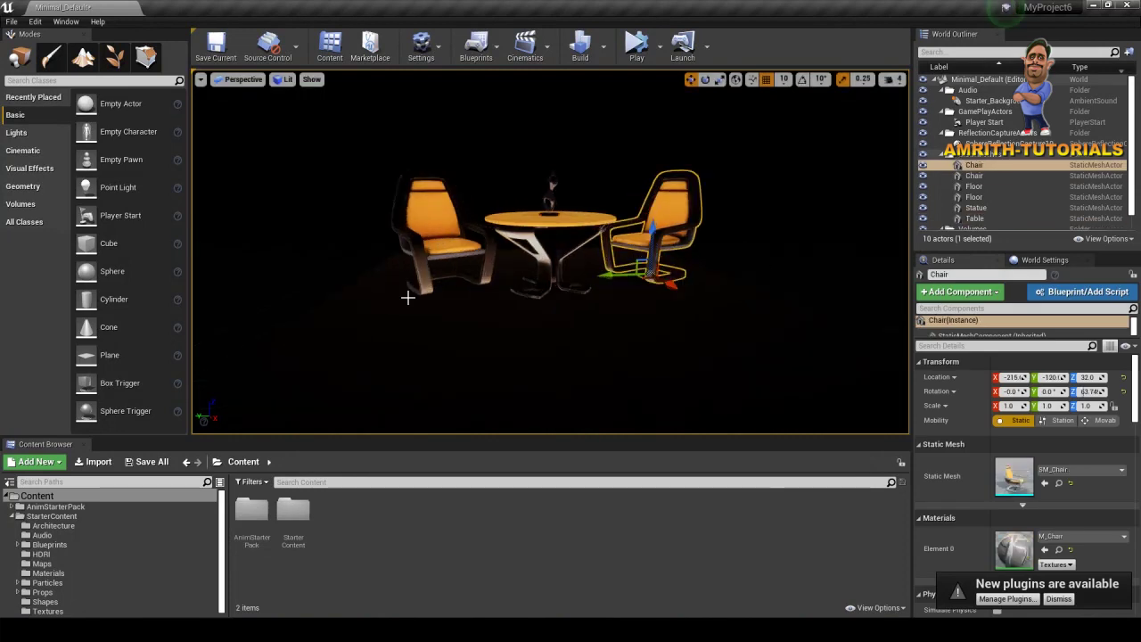
pyautogui.scroll(2, 484, 312)
pyautogui.keyDown('alt'); pyautogui.moveTo(485, 313); pyautogui.dragTo(447, 316); pyautogui.keyUp('alt')
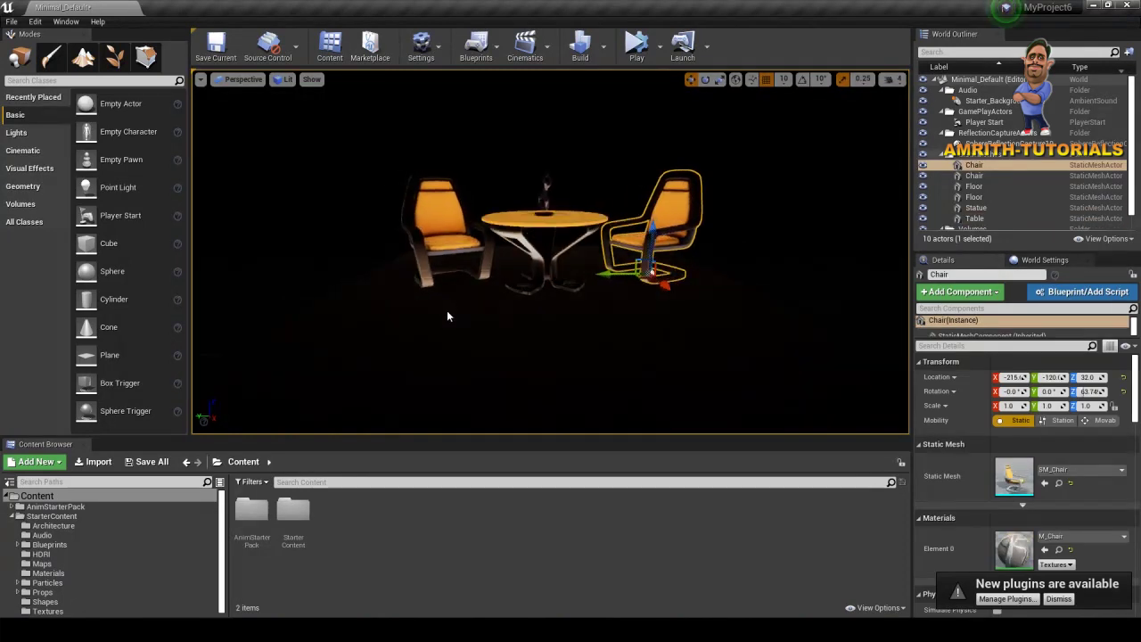
# Browse the Modes panel placement categories, ending on the Lights list
pyautogui.click(28, 102)
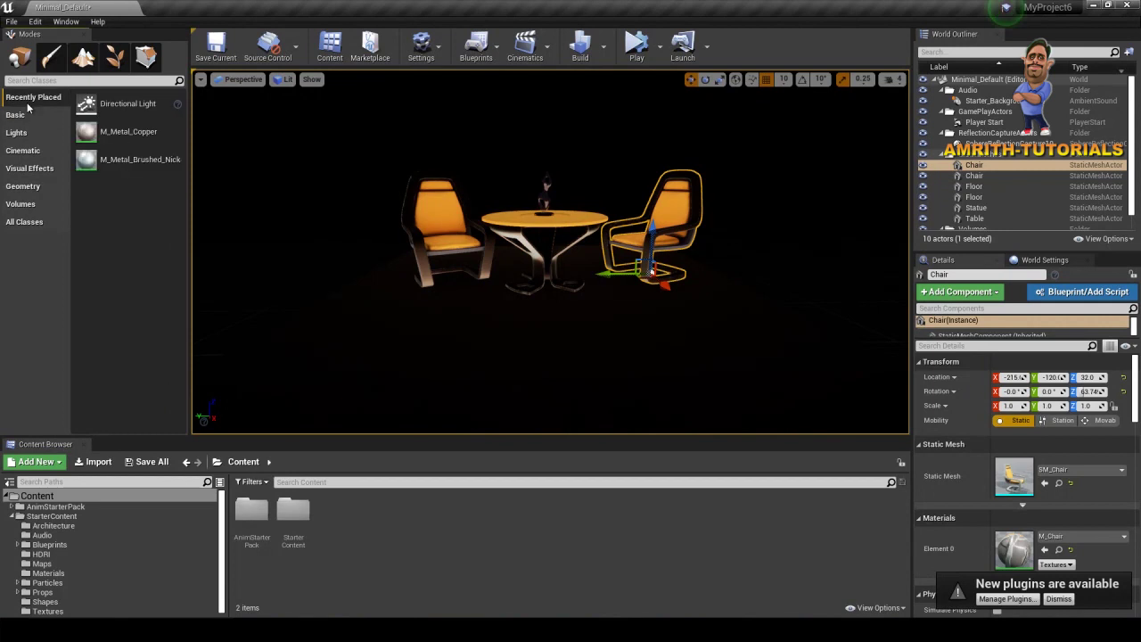
pyautogui.click(24, 117)
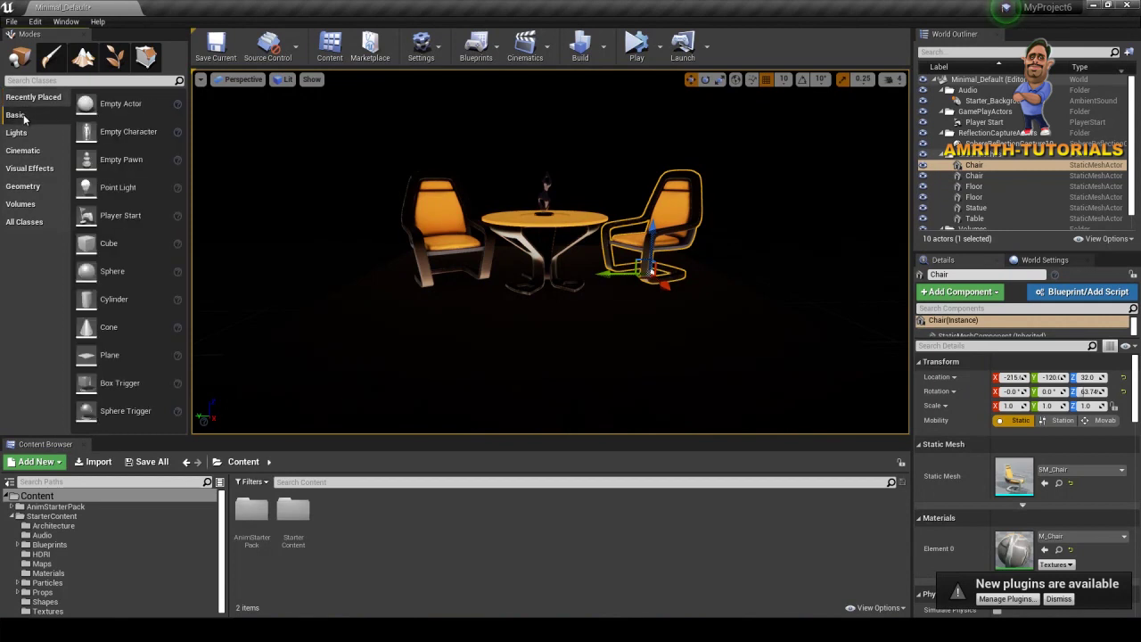
pyautogui.click(17, 132)
pyautogui.click(23, 149)
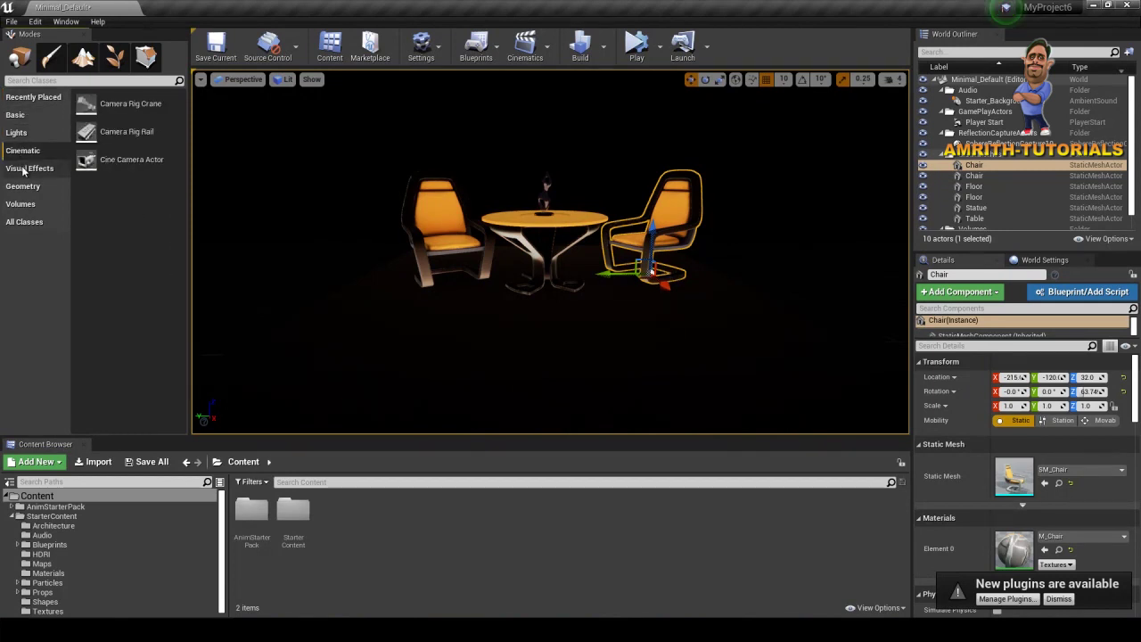
pyautogui.click(26, 169)
pyautogui.click(23, 186)
pyautogui.click(21, 204)
pyautogui.click(25, 222)
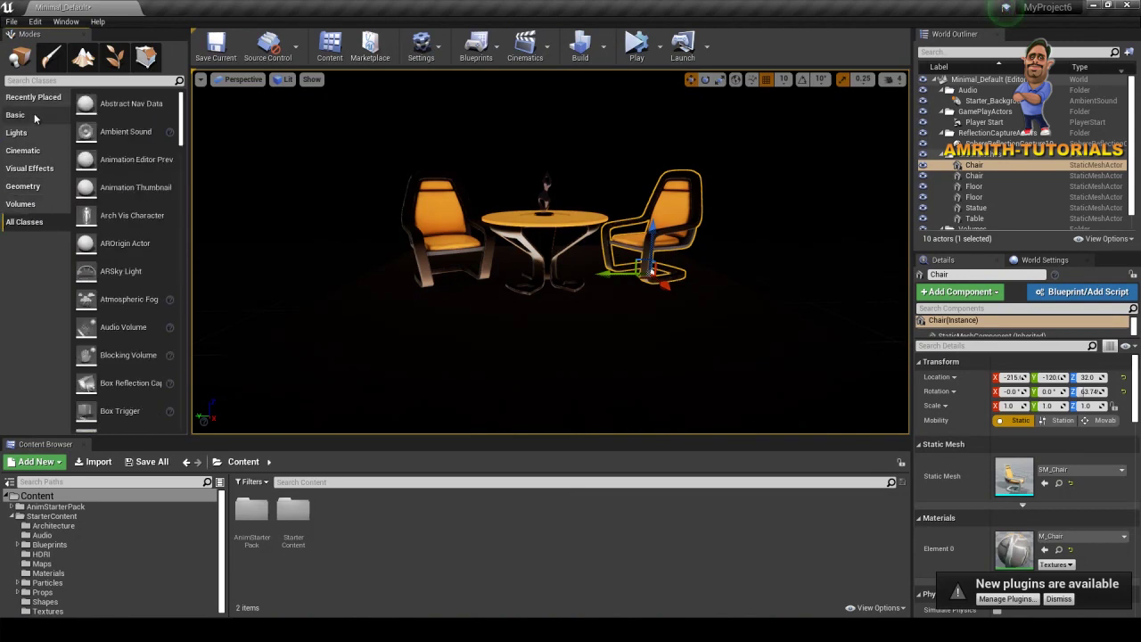
pyautogui.click(18, 133)
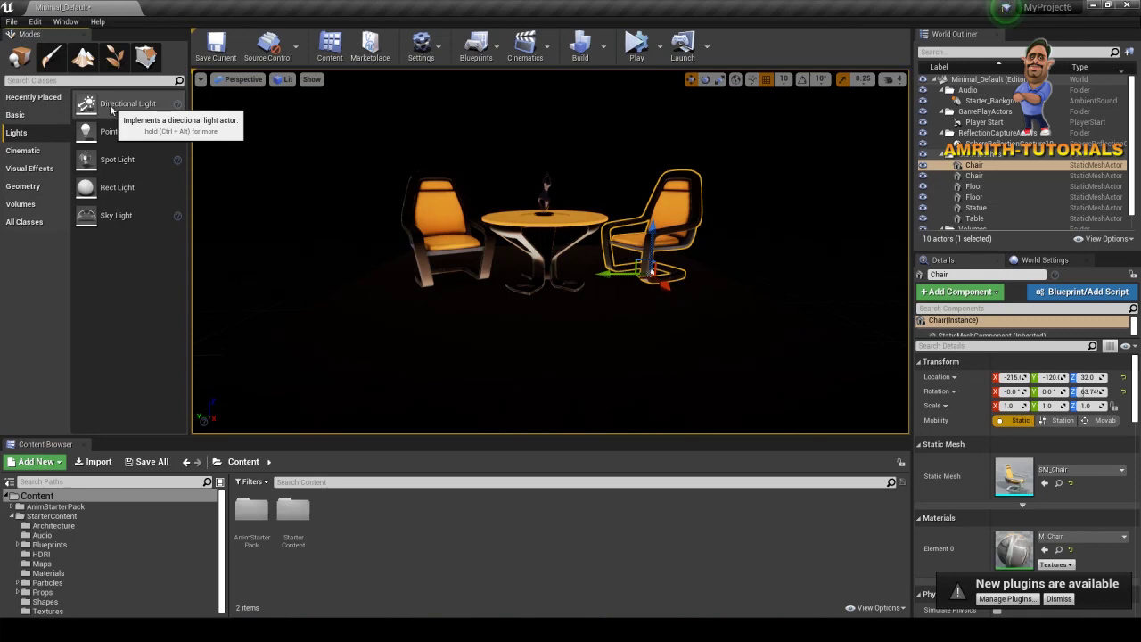
# Drop a Directional Light into the scene and slide it along X to 60
pyautogui.moveTo(111, 109); pyautogui.dragTo(560, 163)
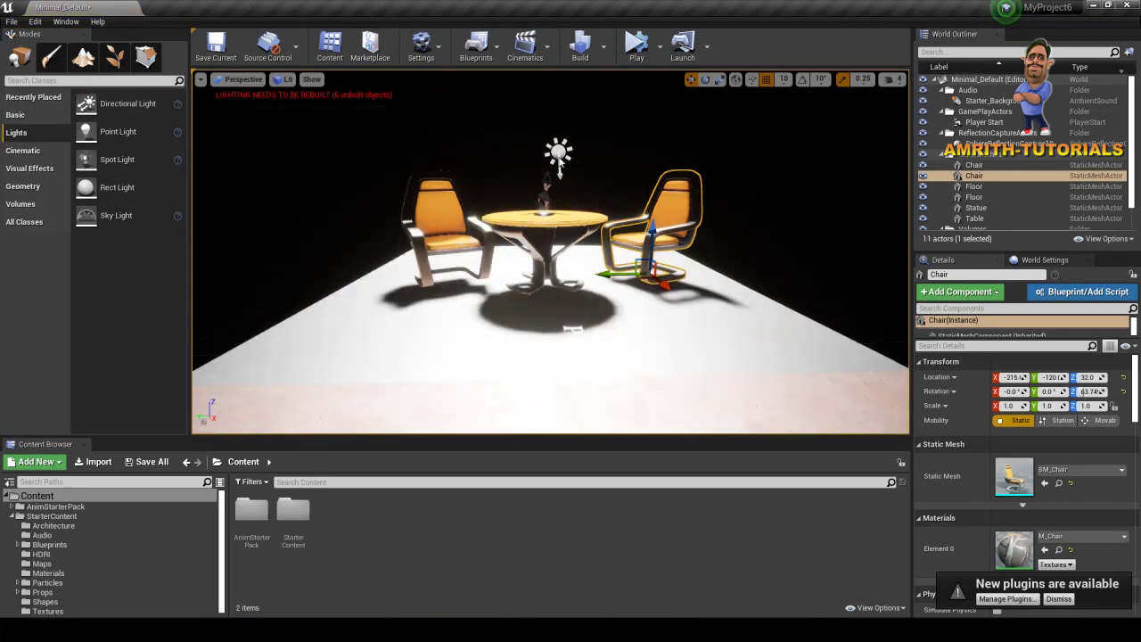
pyautogui.moveTo(586, 276); pyautogui.dragTo(775, 240)
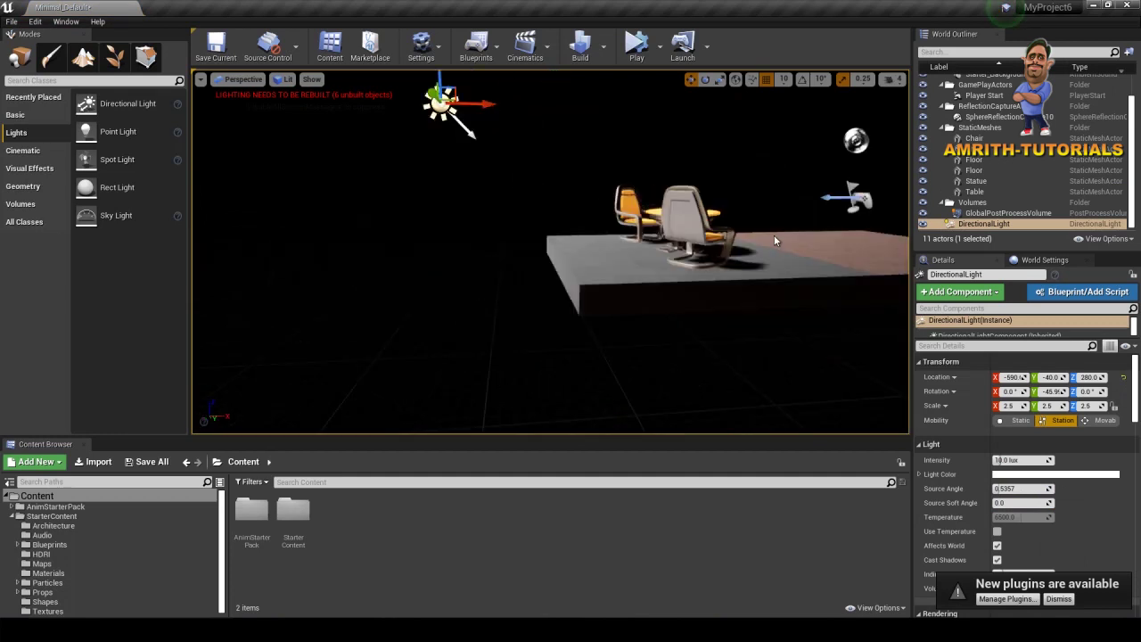
pyautogui.moveTo(487, 105); pyautogui.dragTo(823, 125)
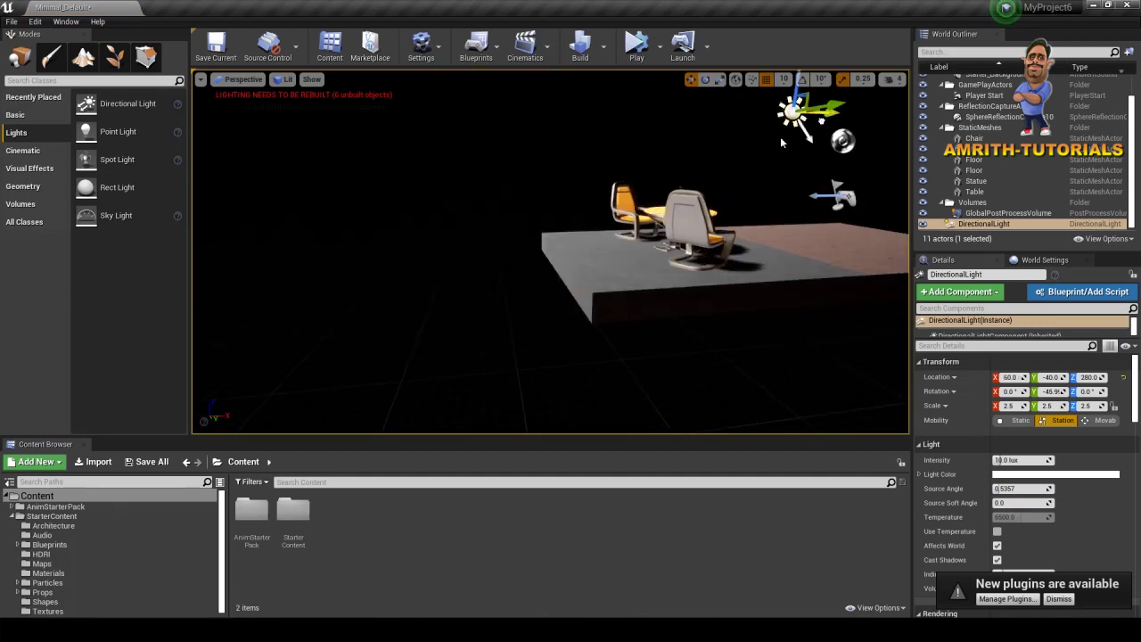
pyautogui.moveTo(781, 142); pyautogui.dragTo(438, 232, button='right')
# Frame the light and slide it back along X to about -10
pyautogui.press('f')
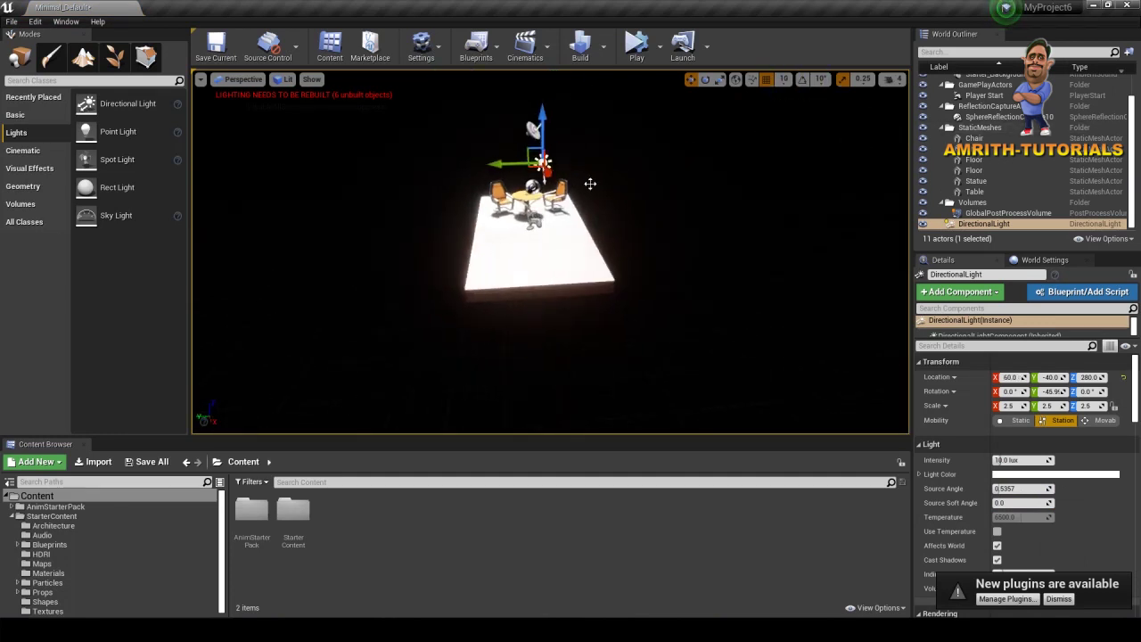
pyautogui.moveTo(591, 182); pyautogui.dragTo(499, 205, button='right')
pyautogui.moveTo(459, 152); pyautogui.dragTo(232, 104)
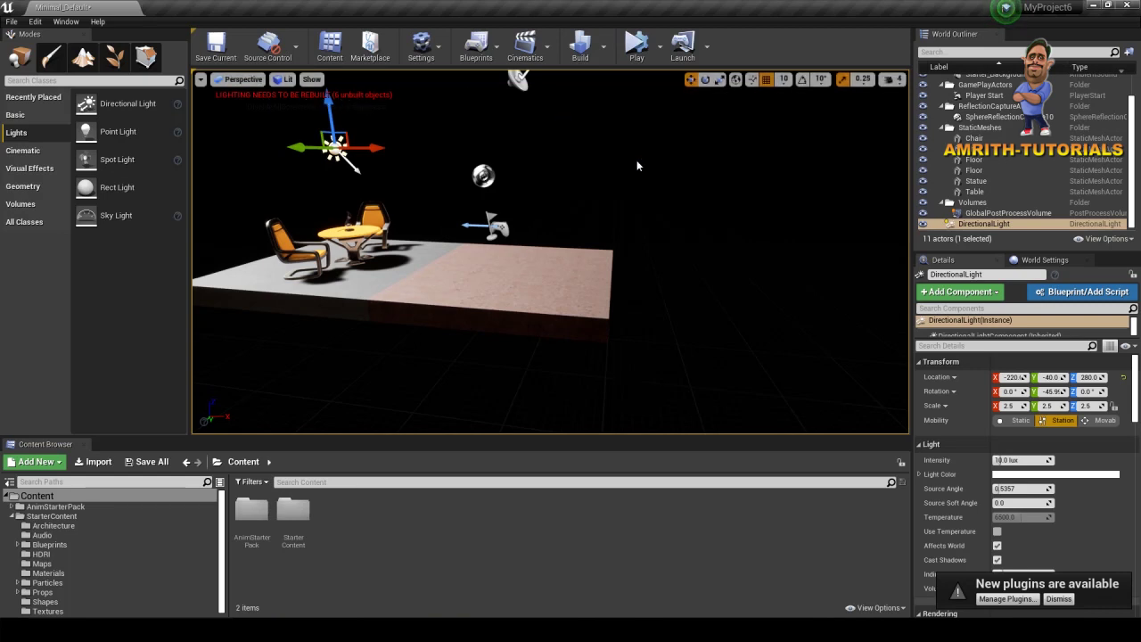
pyautogui.scroll(2, 371, 153)
pyautogui.moveTo(332, 134)
pyautogui.mouseDown()
pyautogui.moveTo(430, 154)
pyautogui.moveTo(418, 154)
pyautogui.mouseUp()
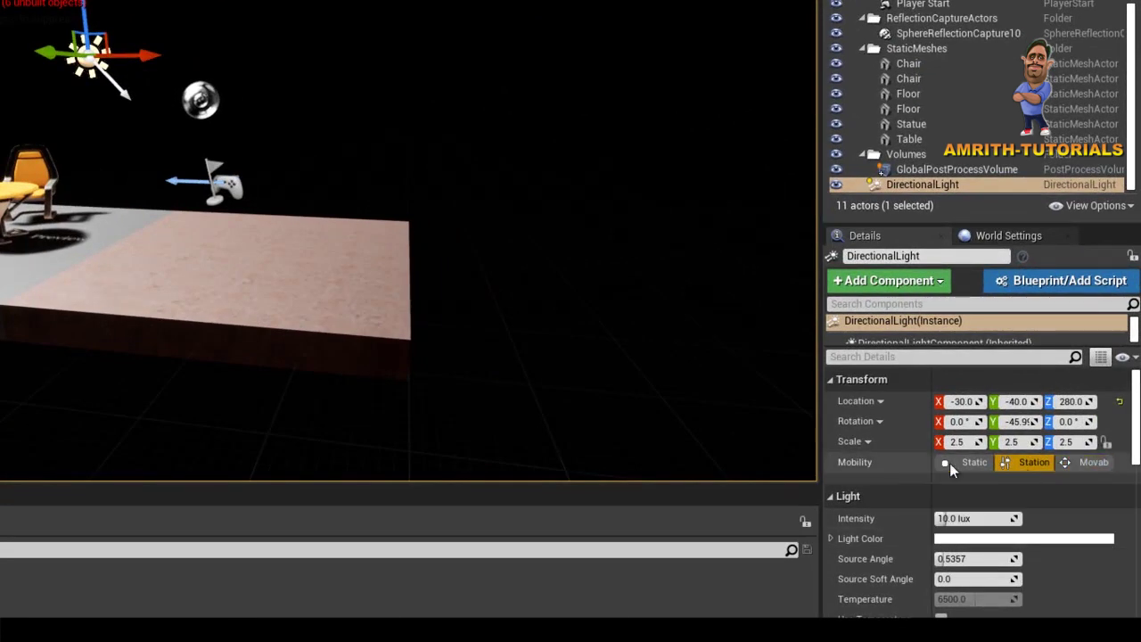
# Set the directional light's Mobility to Movable
pyautogui.click(1084, 472)
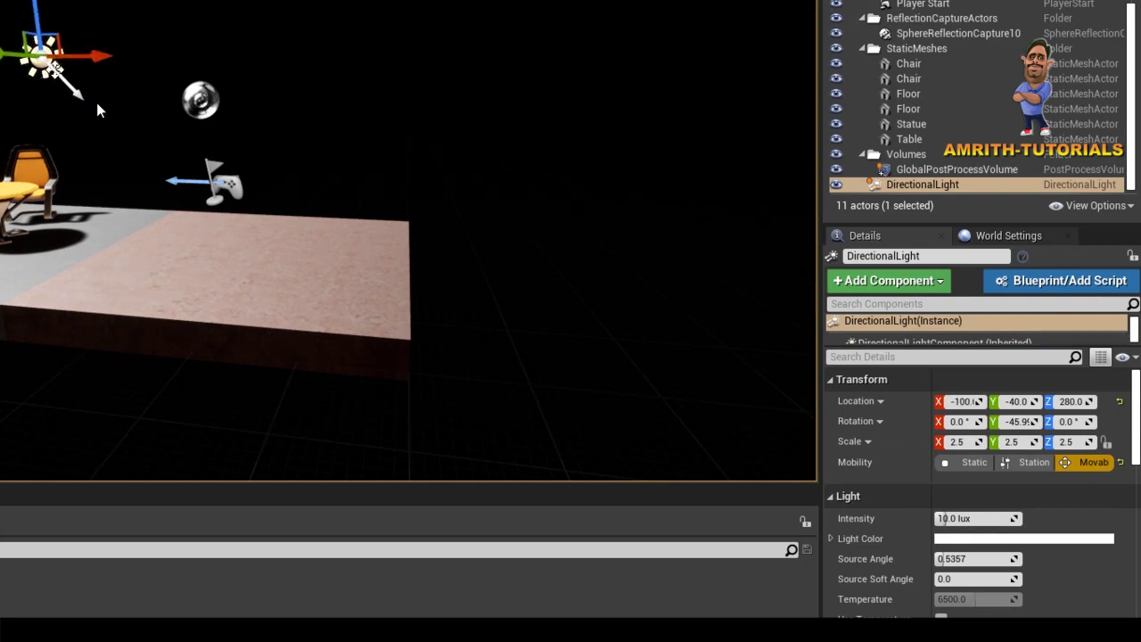
pyautogui.scroll(-5, 95, 98)
pyautogui.scroll(3, 554, 172)
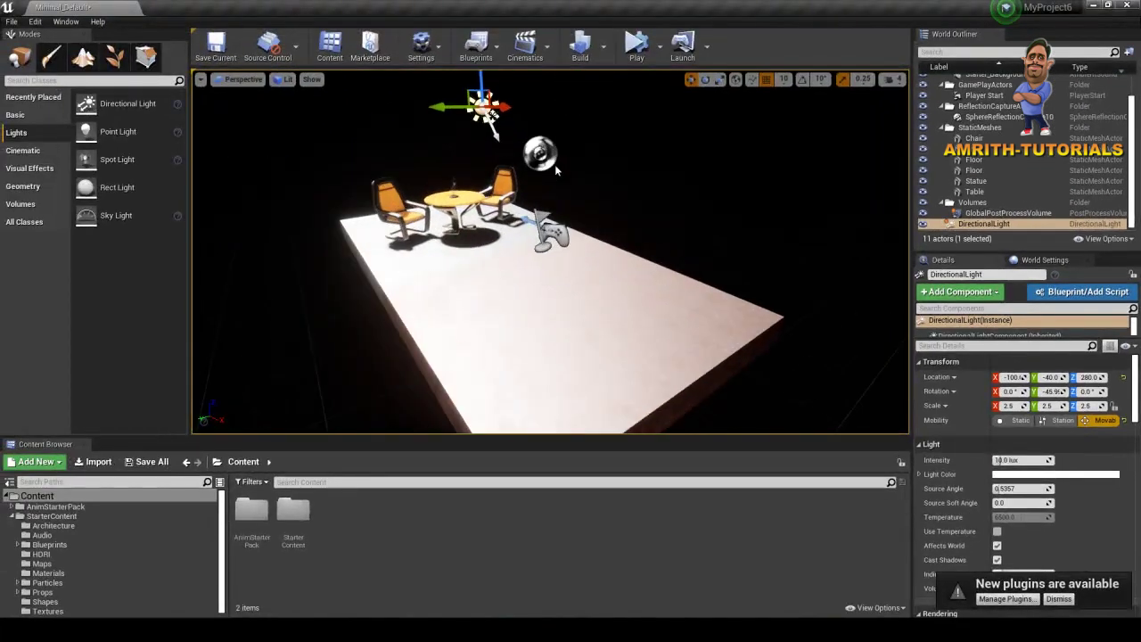
pyautogui.moveTo(554, 171); pyautogui.dragTo(593, 150, button='right')
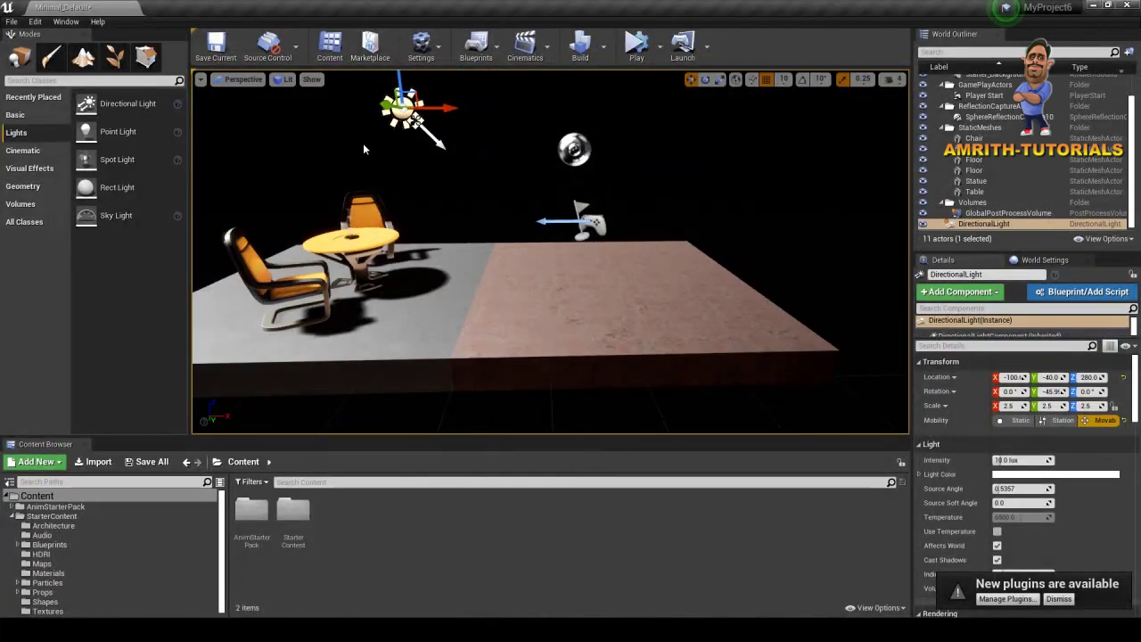
# Tilt the light low so the table and chairs cast long shadows across the floor
pyautogui.moveTo(455, 145)
pyautogui.mouseDown()
pyautogui.moveTo(470, 132)
pyautogui.moveTo(415, 156)
pyautogui.moveTo(519, 4)
pyautogui.mouseUp()
pyautogui.moveTo(514, 50)
pyautogui.mouseDown()
pyautogui.moveTo(476, 195)
pyautogui.moveTo(425, 292)
pyautogui.mouseUp()
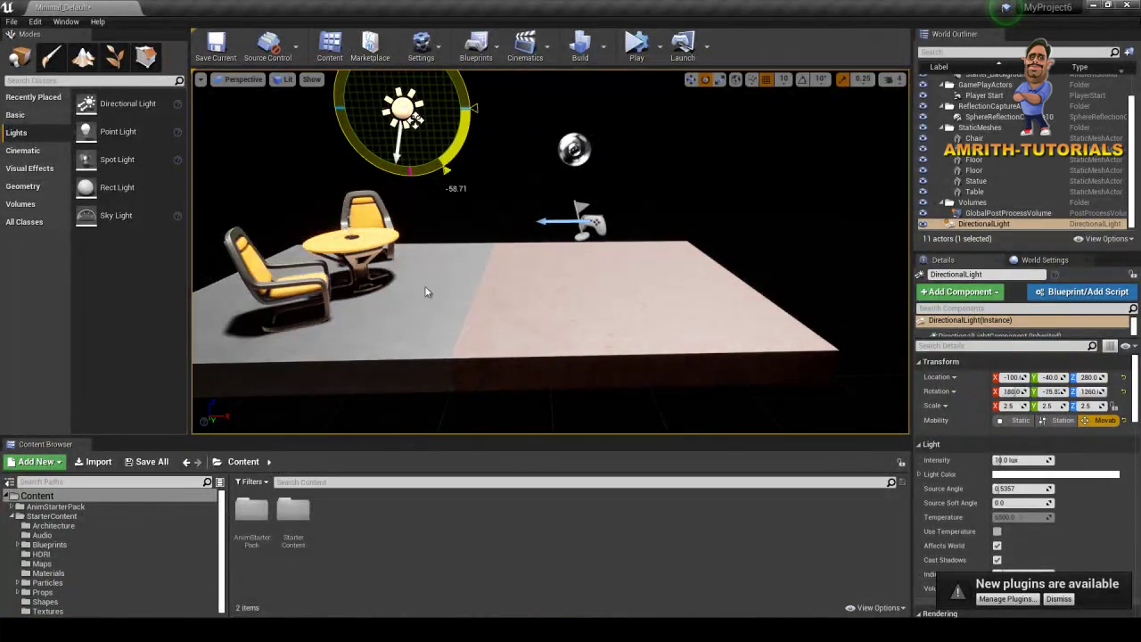
pyautogui.moveTo(425, 292); pyautogui.dragTo(428, 255)
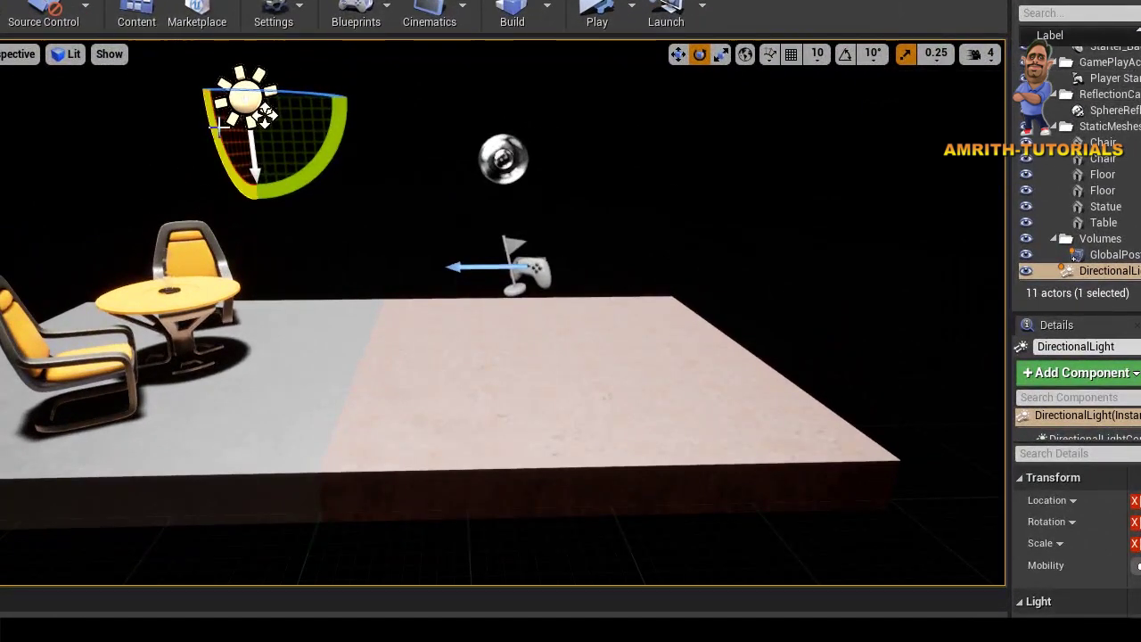
pyautogui.moveTo(286, 179); pyautogui.dragTo(250, 153)
pyautogui.press('w')
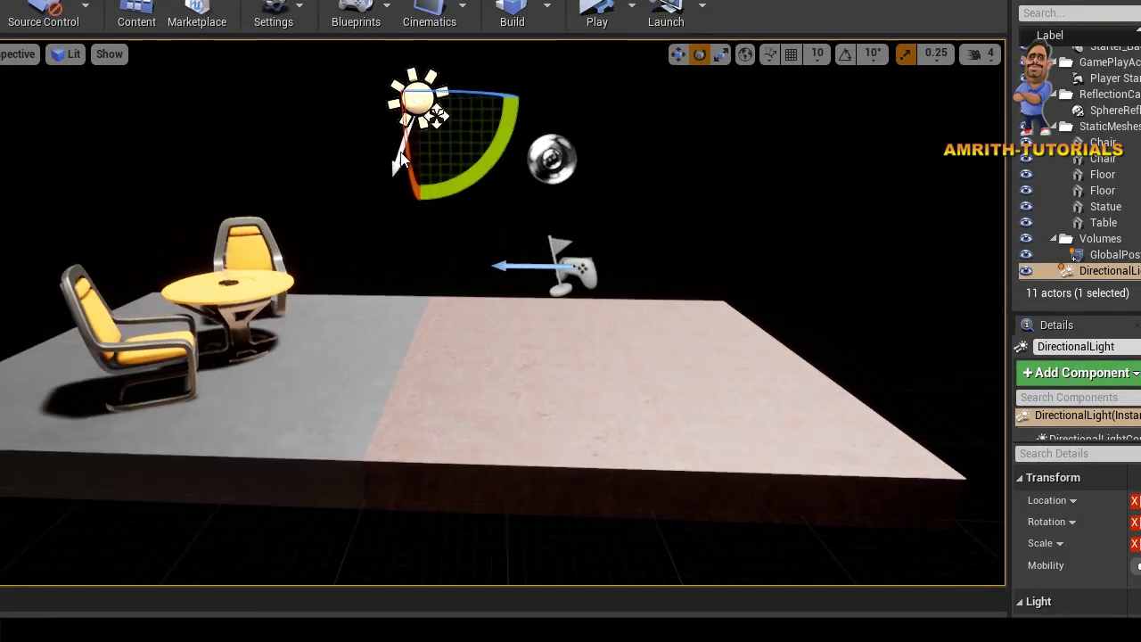
pyautogui.moveTo(456, 185)
pyautogui.mouseDown()
pyautogui.moveTo(112, 125)
pyautogui.moveTo(956, 116)
pyautogui.moveTo(977, 118)
pyautogui.moveTo(997, 173)
pyautogui.moveTo(537, 118)
pyautogui.mouseUp()
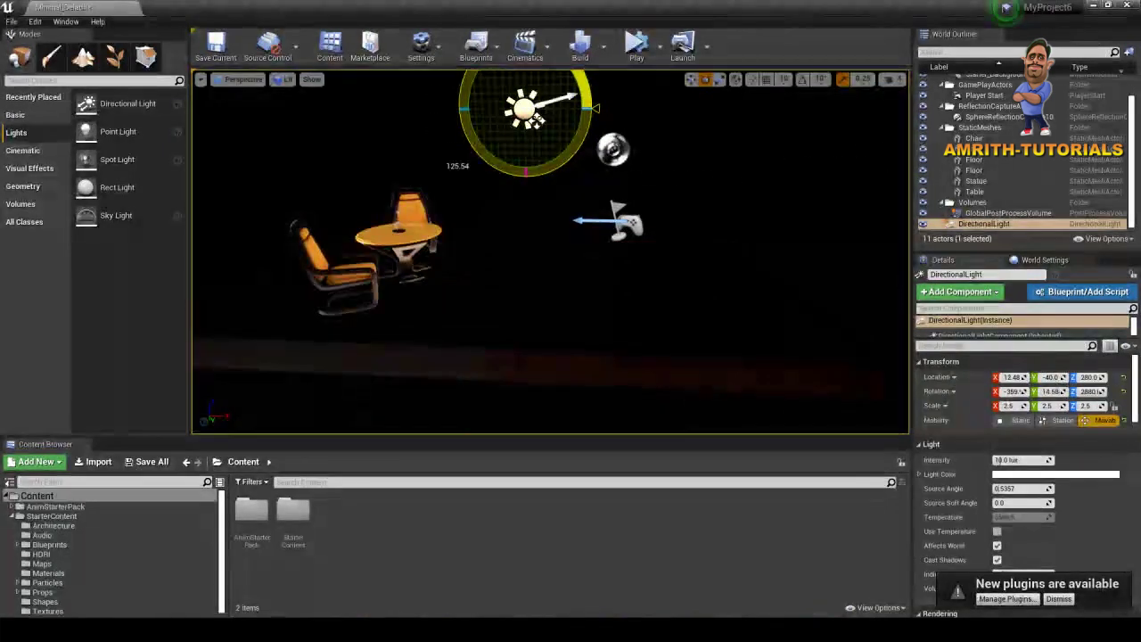
pyautogui.moveTo(1120, 168)
pyautogui.mouseDown()
pyautogui.moveTo(547, 248)
pyautogui.moveTo(1059, 220)
pyautogui.mouseUp()
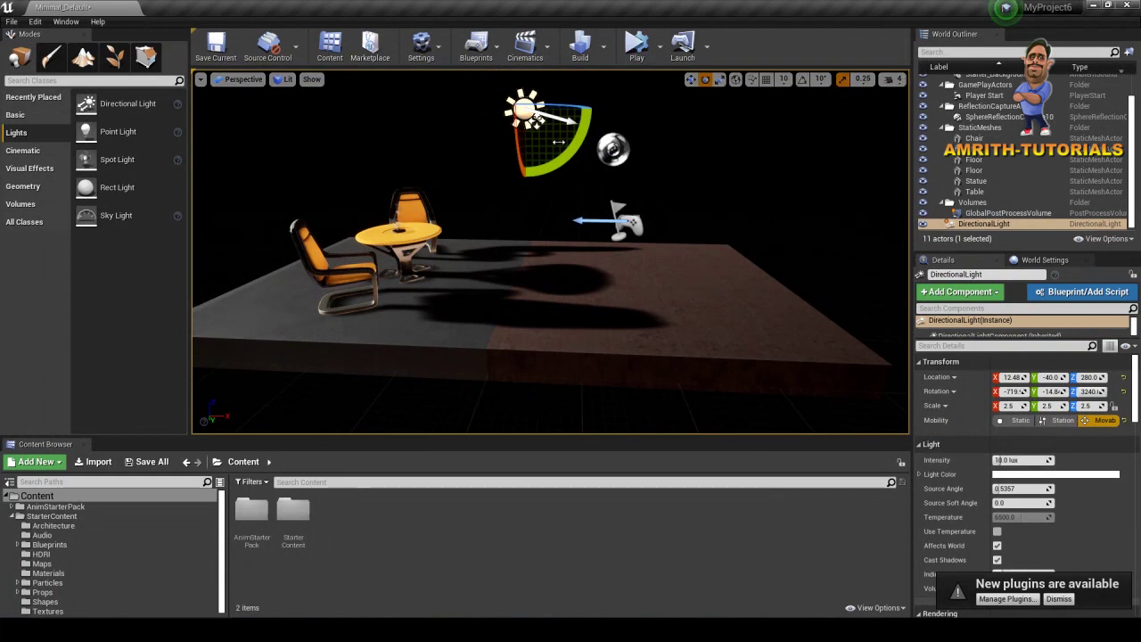
# Confirm the source angle and lower the light's intensity to 3.0 lux
pyautogui.press('Return')
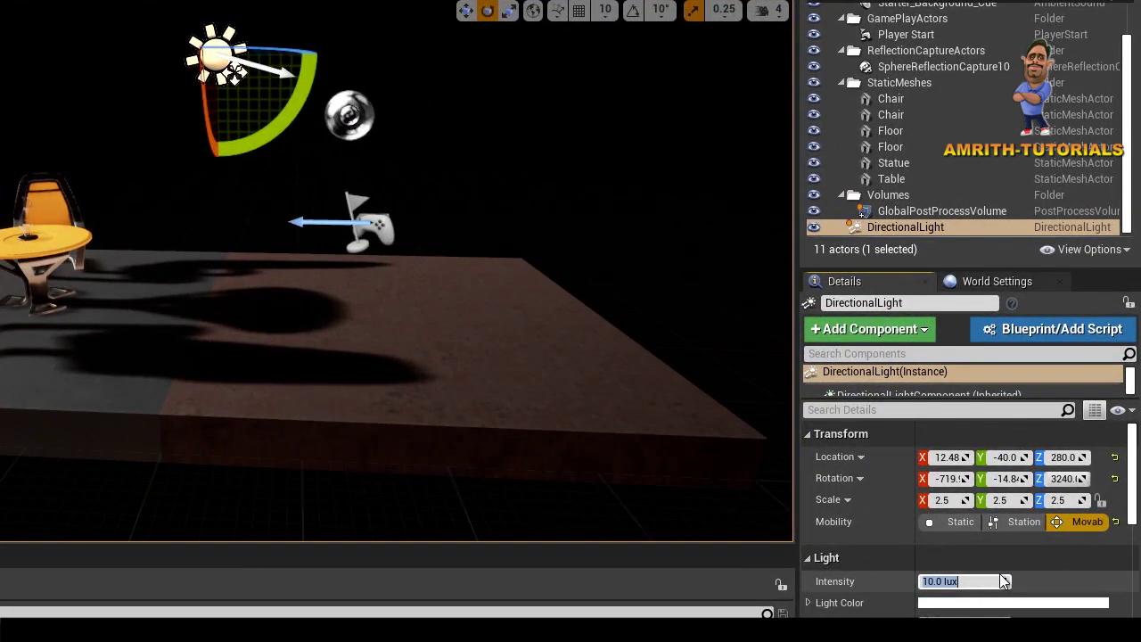
pyautogui.write('3')
pyautogui.press('Return')
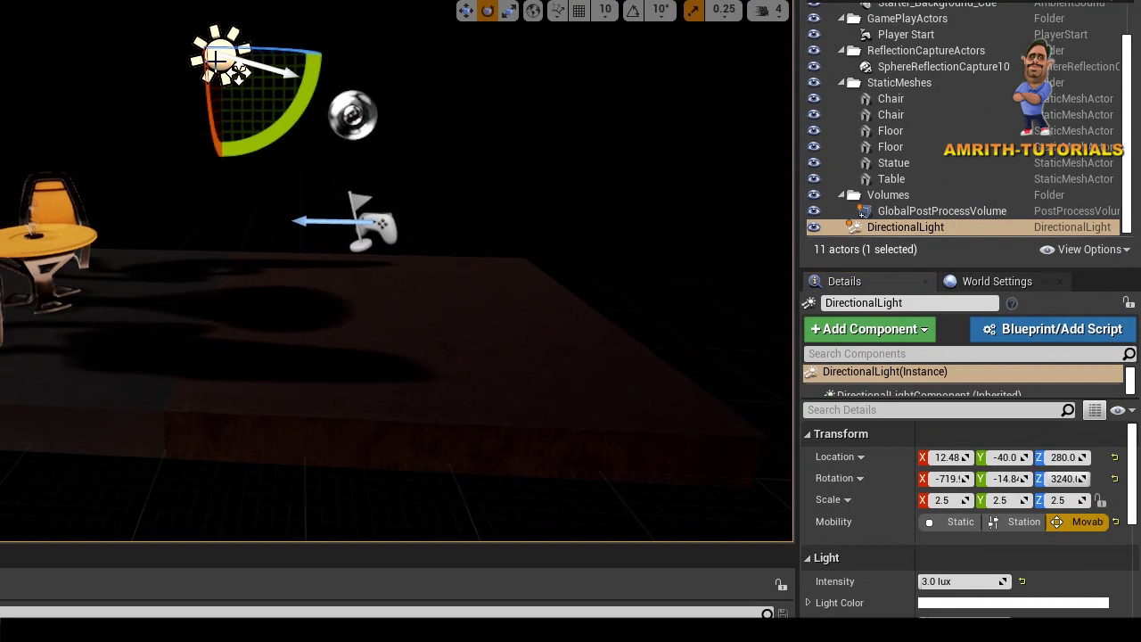
pyautogui.press('Left')
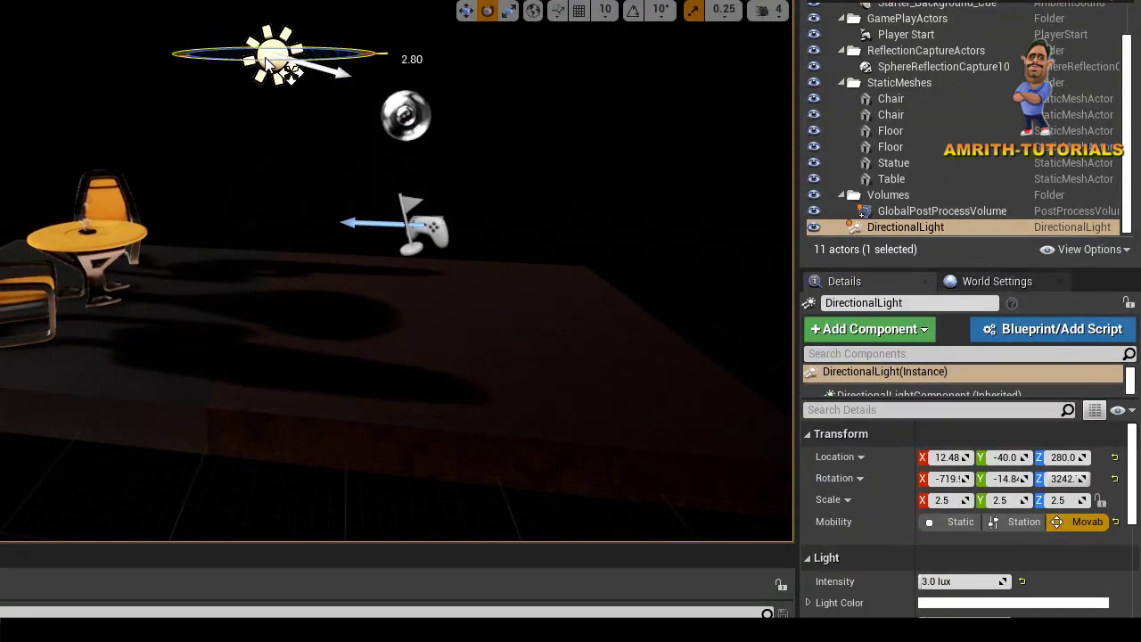
# Turn the light around its vertical axis to reshape the floor shadows
pyautogui.moveTo(268, 60); pyautogui.dragTo(153, 133)
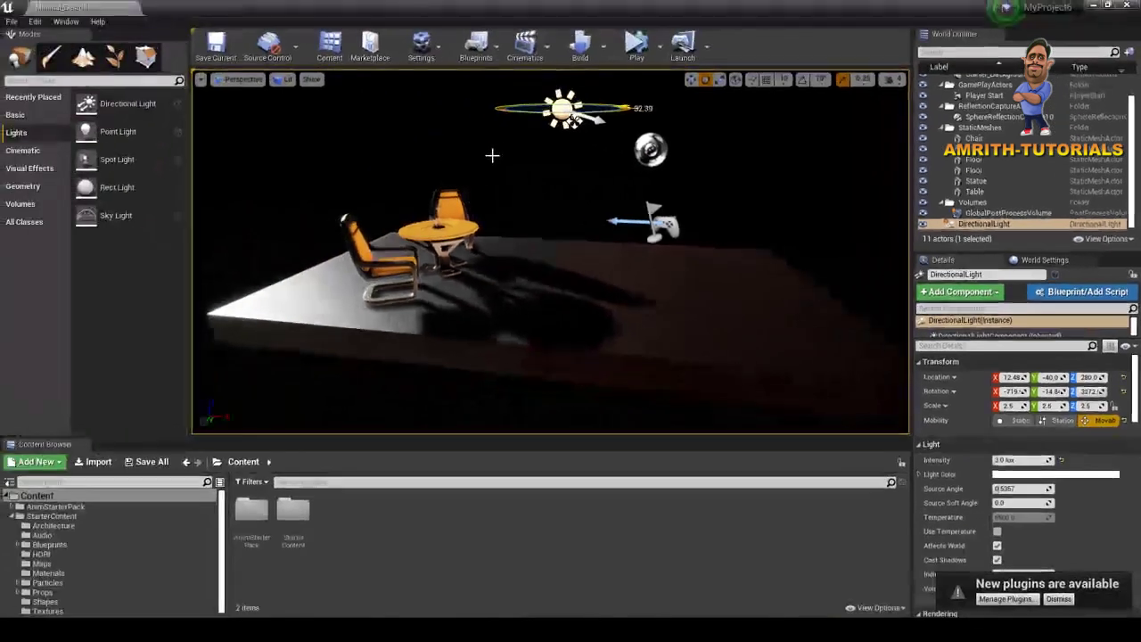
pyautogui.moveTo(489, 155); pyautogui.dragTo(455, 154)
pyautogui.scroll(3, 397, 234)
pyautogui.moveTo(357, 285); pyautogui.dragTo(358, 249, button='right')
pyautogui.click(280, 317)
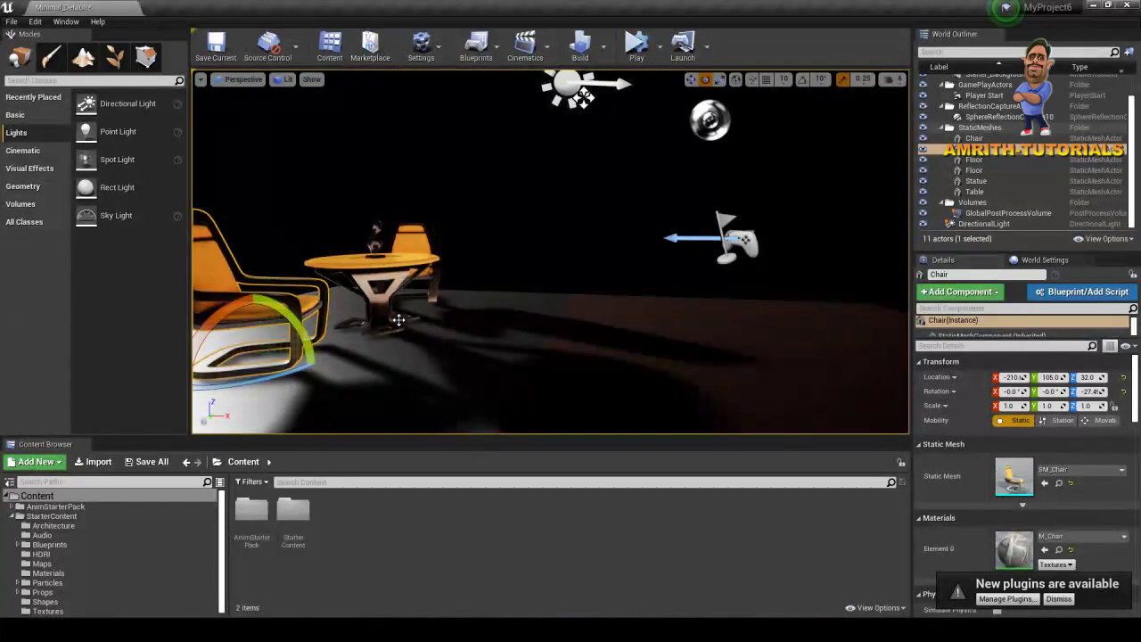
pyautogui.moveTo(255, 319); pyautogui.dragTo(258, 322)
pyautogui.hotkey('ctrl', 'z')
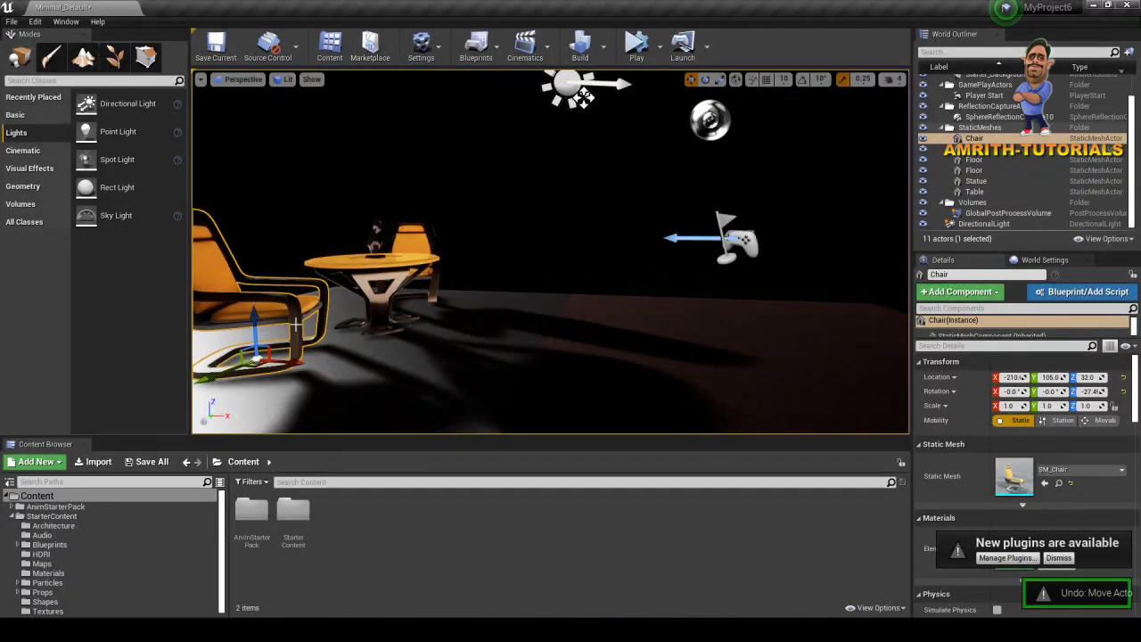
pyautogui.scroll(-2, 258, 321)
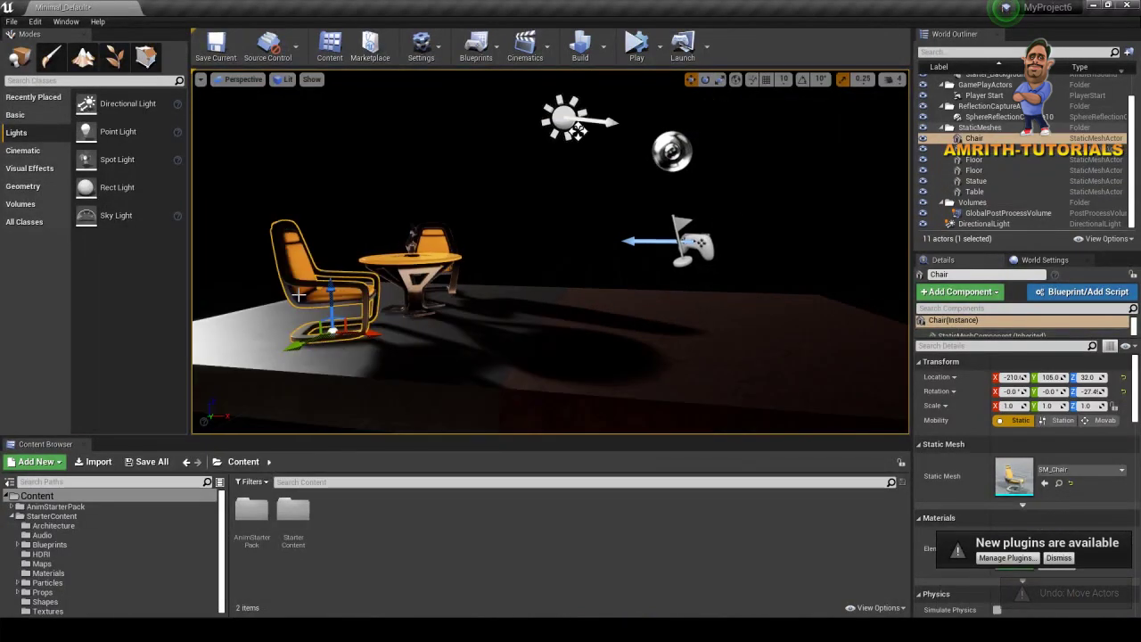
pyautogui.press('f')
pyautogui.moveTo(313, 306)
pyautogui.keyDown('alt'); pyautogui.mouseDown()
pyautogui.moveTo(398, 300)
pyautogui.moveTo(375, 300)
pyautogui.moveTo(774, 132)
pyautogui.moveTo(305, 310)
pyautogui.mouseUp(); pyautogui.keyUp('alt')
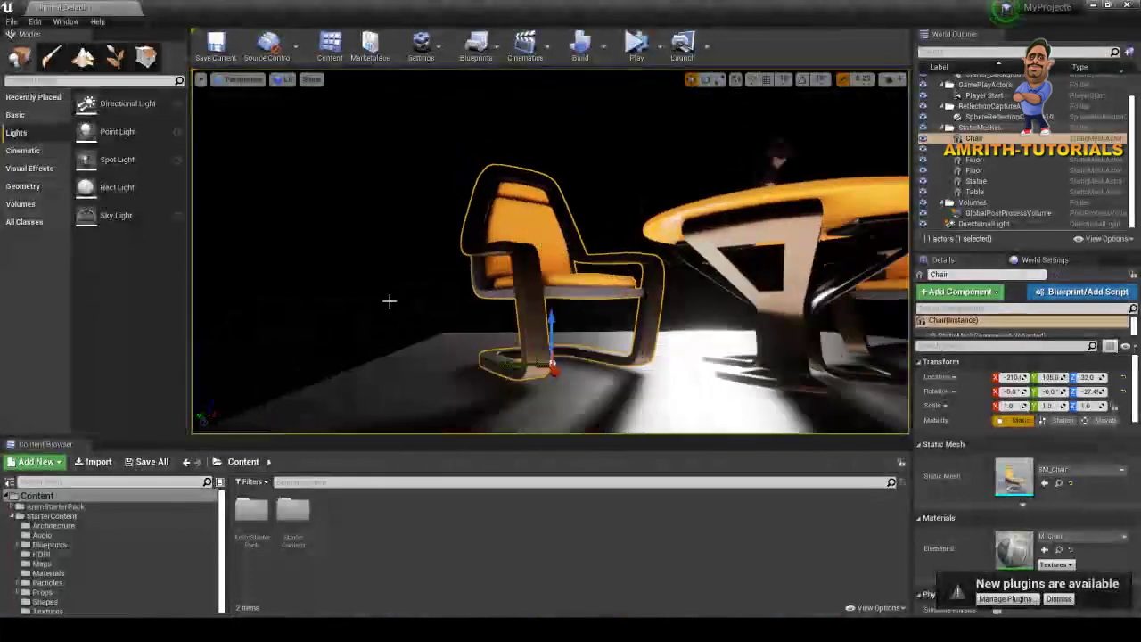
pyautogui.scroll(-5, 597, 347)
pyautogui.moveTo(604, 354)
pyautogui.keyDown('alt'); pyautogui.mouseDown()
pyautogui.moveTo(710, 372)
pyautogui.moveTo(803, 366)
pyautogui.mouseUp(); pyautogui.keyUp('alt')
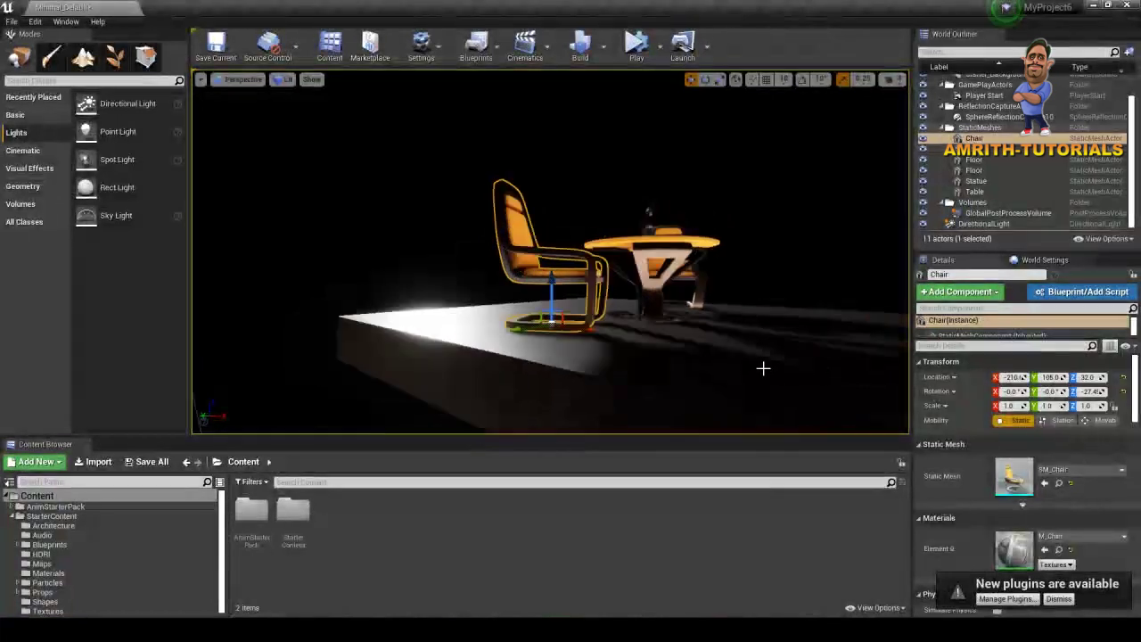
pyautogui.scroll(-4, 583, 321)
pyautogui.moveTo(584, 321)
pyautogui.keyDown('alt'); pyautogui.mouseDown()
pyautogui.moveTo(614, 333)
pyautogui.moveTo(653, 311)
pyautogui.moveTo(515, 297)
pyautogui.mouseUp(); pyautogui.keyUp('alt')
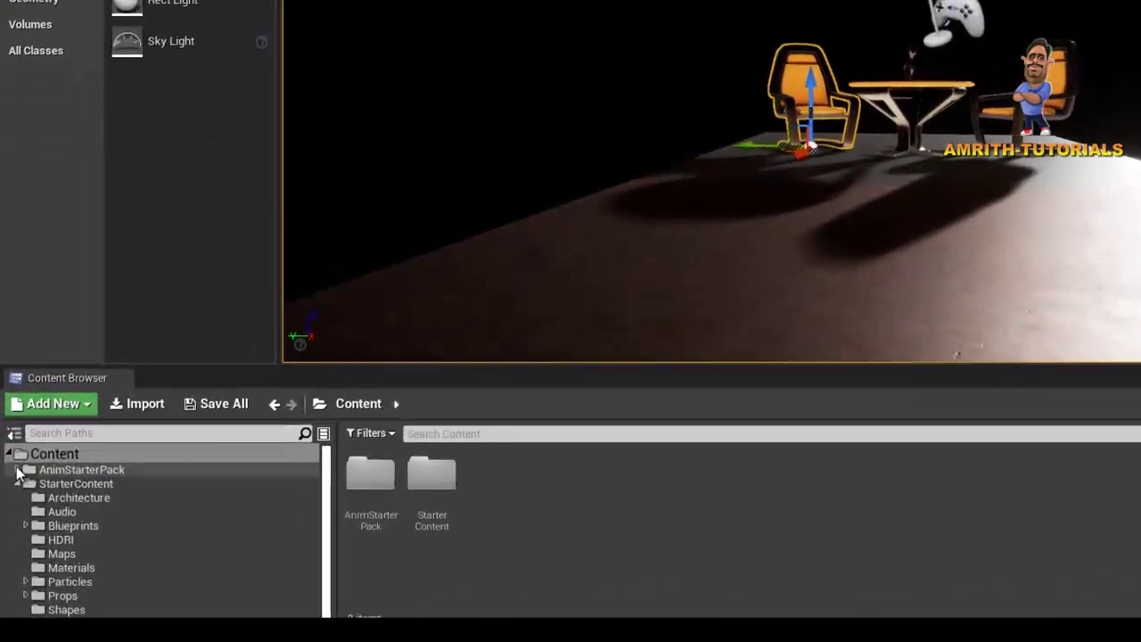
# Expand the AnimStarterPack, UE4_Mannequin and Materials folders and open AnimStarterPack
pyautogui.click(11, 507)
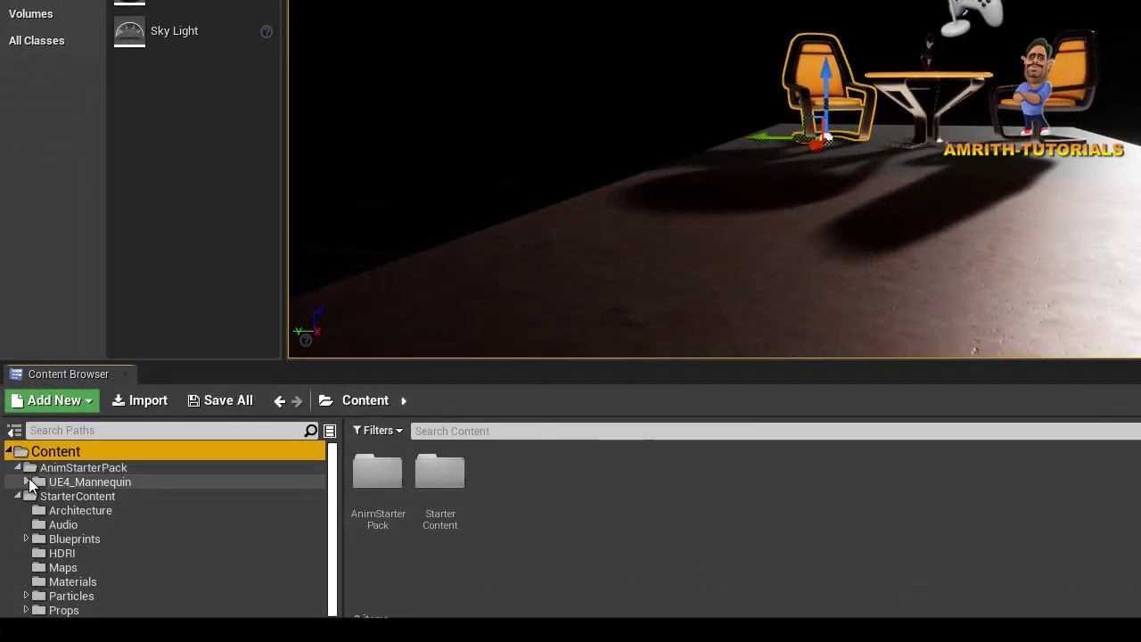
pyautogui.click(28, 482)
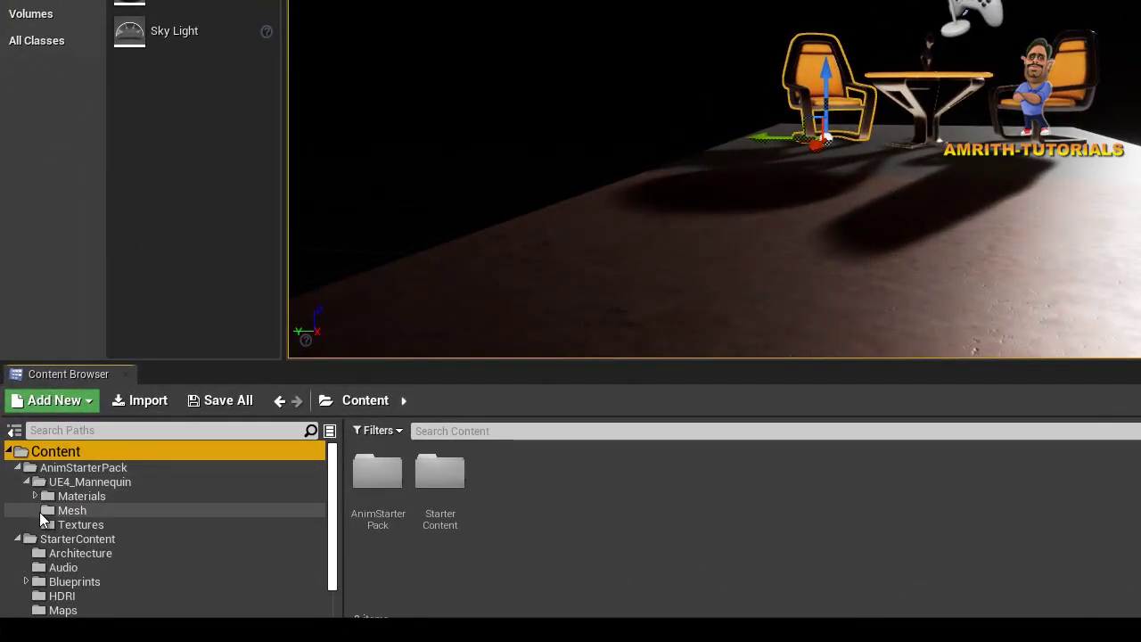
pyautogui.click(33, 497)
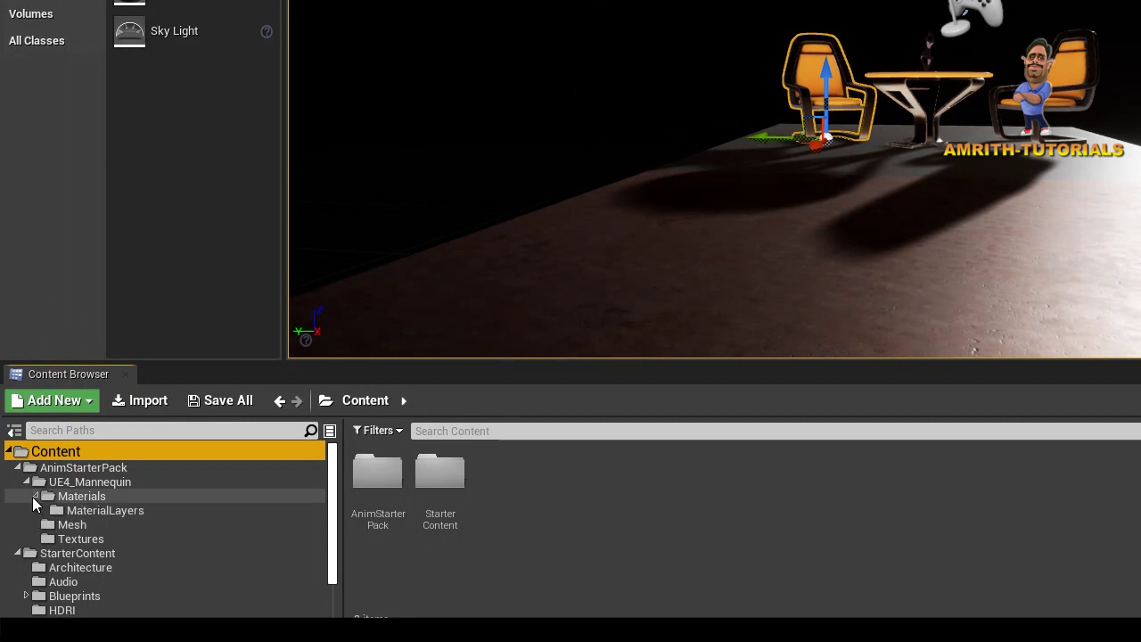
pyautogui.click(360, 483)
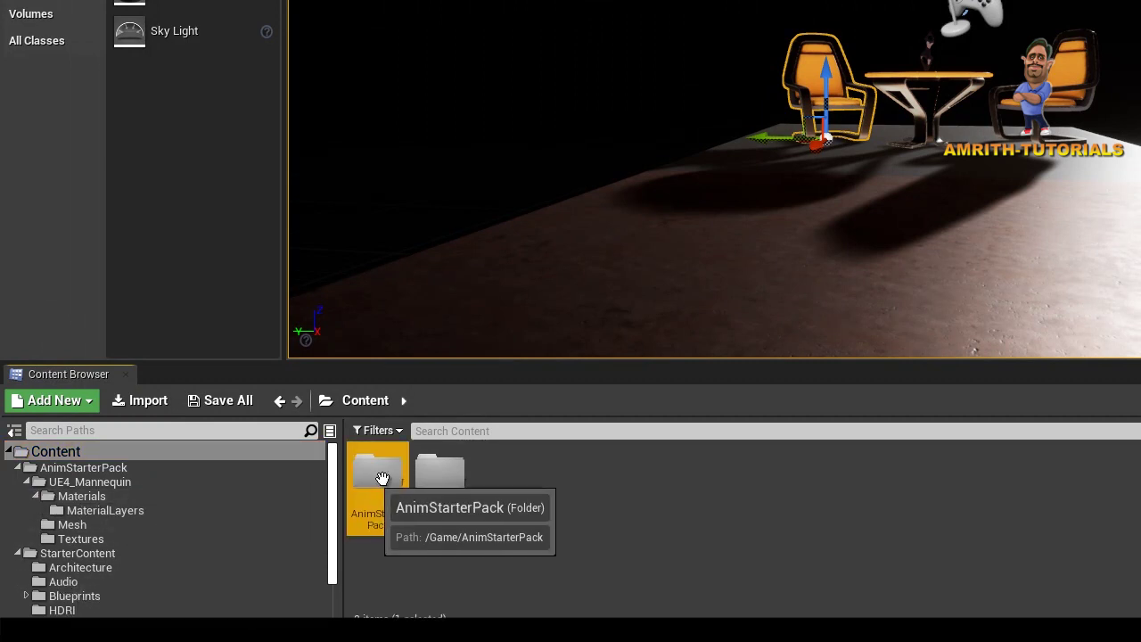
pyautogui.doubleClick(359, 483)
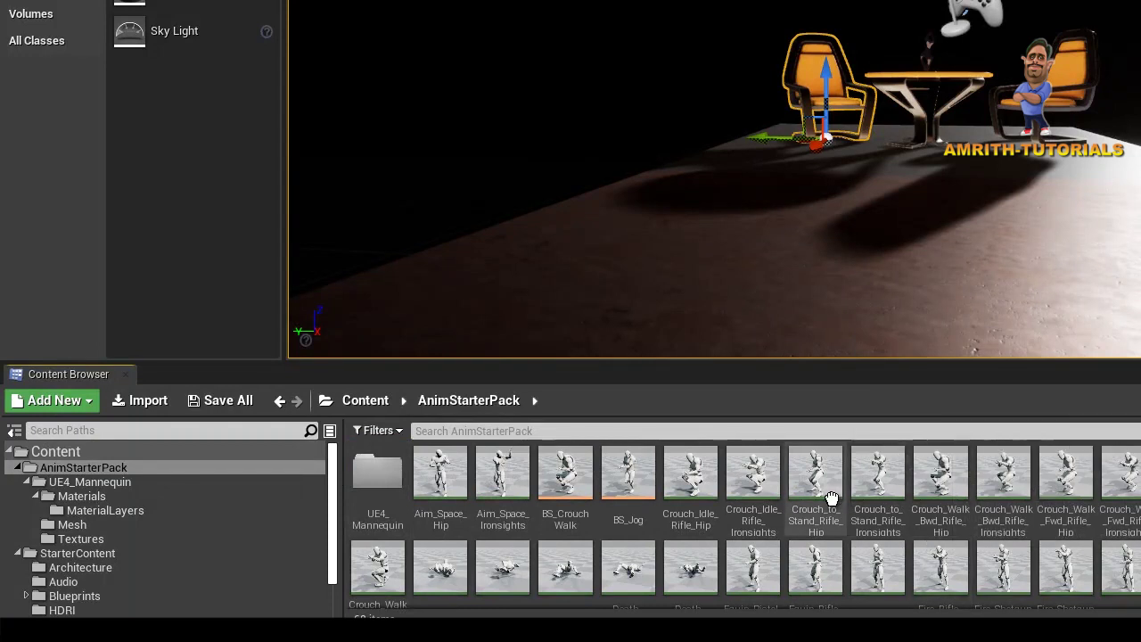
# Place the Crouch_to_Stand_Rifle_Ironsights mannequin near the furniture, undoing an accidental move
pyautogui.moveTo(876, 499); pyautogui.dragTo(848, 283)
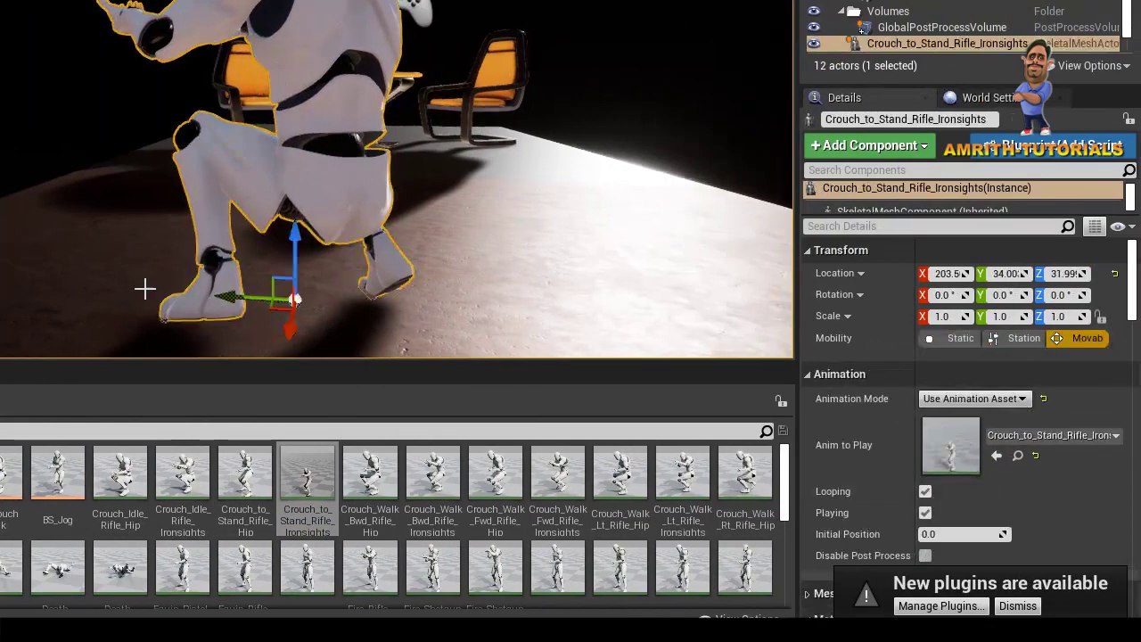
pyautogui.moveTo(163, 290); pyautogui.dragTo(604, 280, button='right')
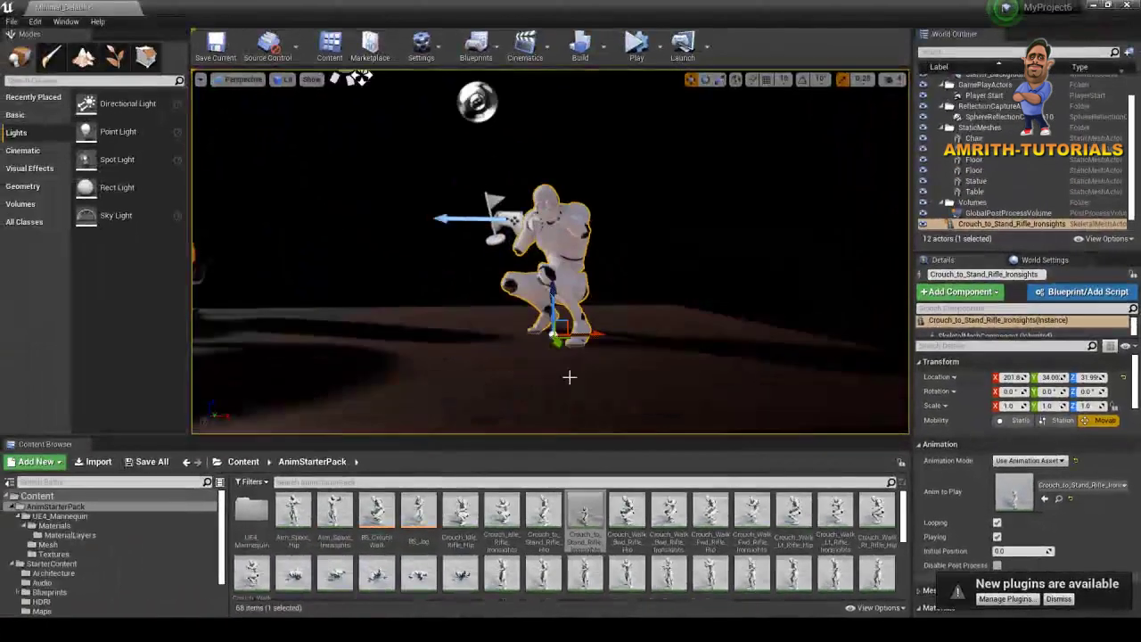
pyautogui.moveTo(569, 378)
pyautogui.keyDown('alt'); pyautogui.mouseDown()
pyautogui.moveTo(396, 383)
pyautogui.moveTo(630, 380)
pyautogui.mouseUp(); pyautogui.keyUp('alt')
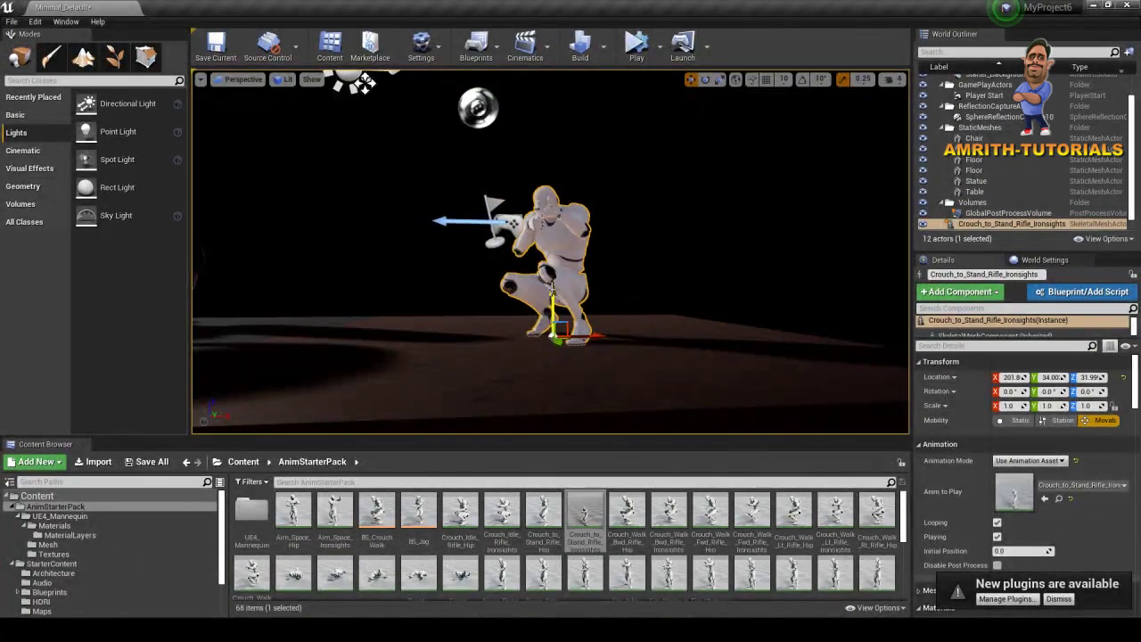
pyautogui.scroll(5, 555, 290)
pyautogui.scroll(-5, 548, 354)
pyautogui.hotkey('ctrl', 'z')
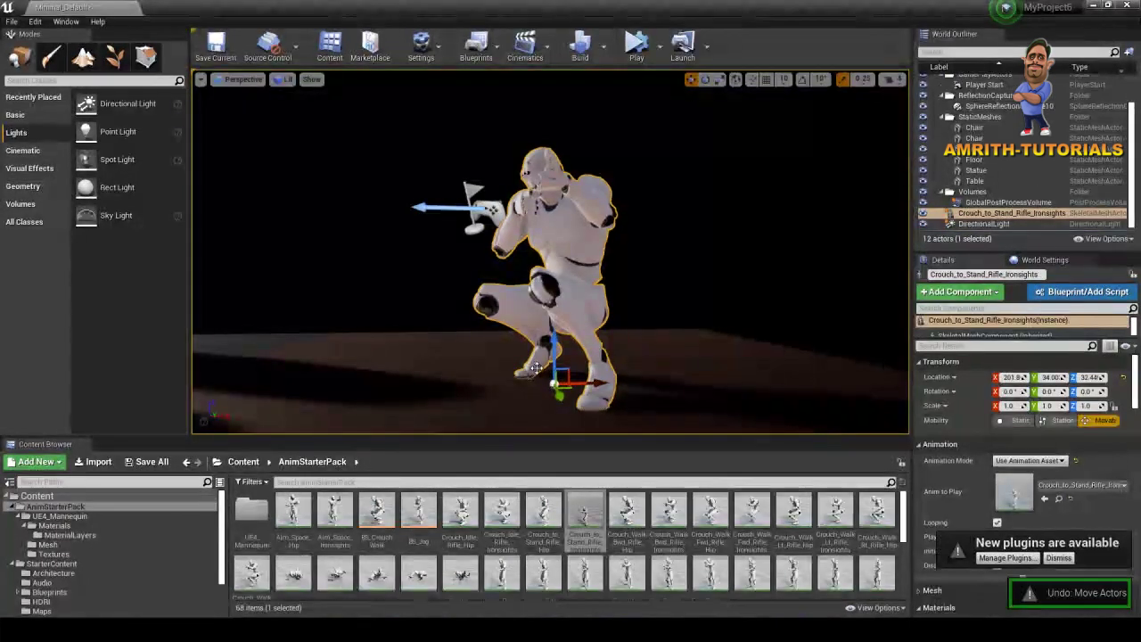
pyautogui.scroll(-4, 555, 354)
pyautogui.scroll(-3, 523, 360)
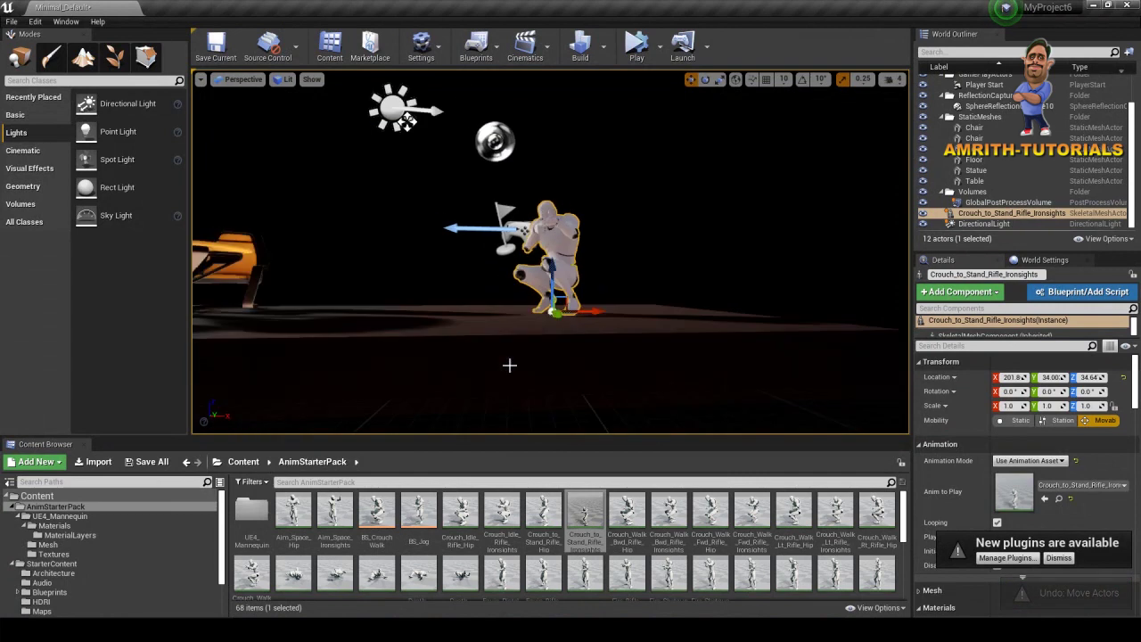
pyautogui.keyDown('alt'); pyautogui.moveTo(483, 379); pyautogui.dragTo(517, 388); pyautogui.keyUp('alt')
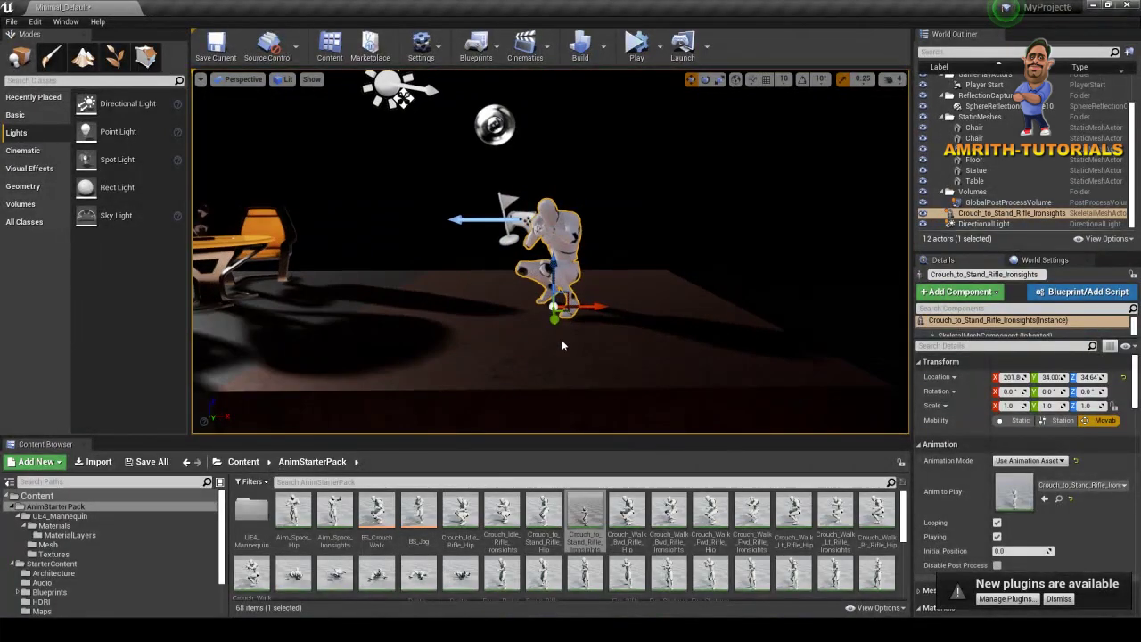
pyautogui.click(662, 47)
pyautogui.click(694, 146)
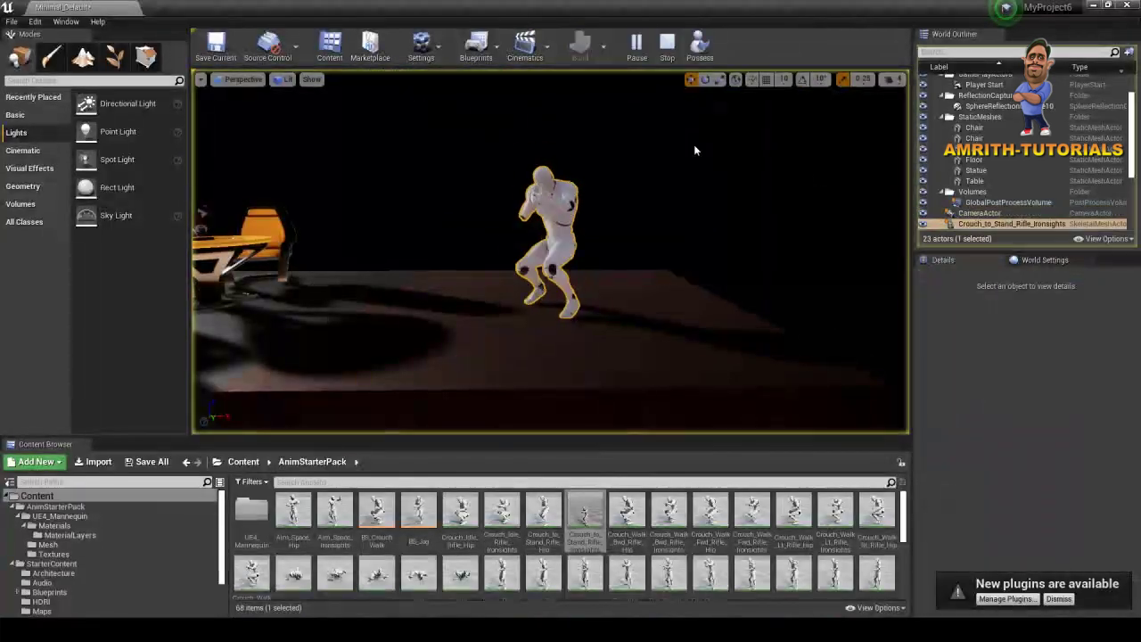
pyautogui.moveTo(631, 225); pyautogui.dragTo(595, 312)
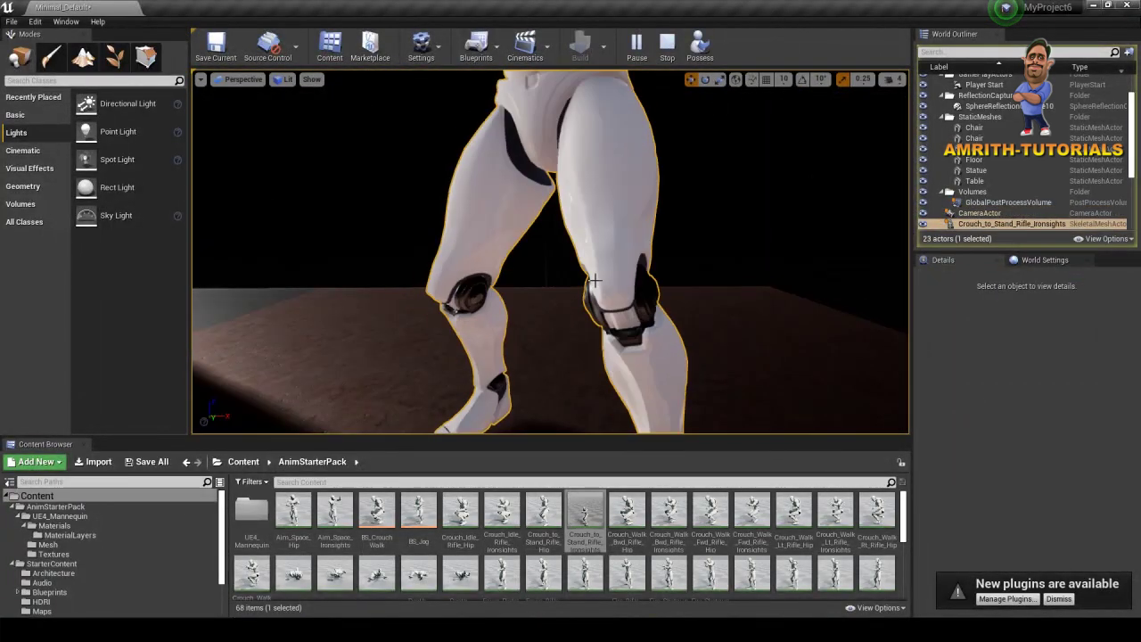
pyautogui.moveTo(582, 340)
pyautogui.mouseDown()
pyautogui.moveTo(512, 336)
pyautogui.moveTo(588, 307)
pyautogui.mouseUp()
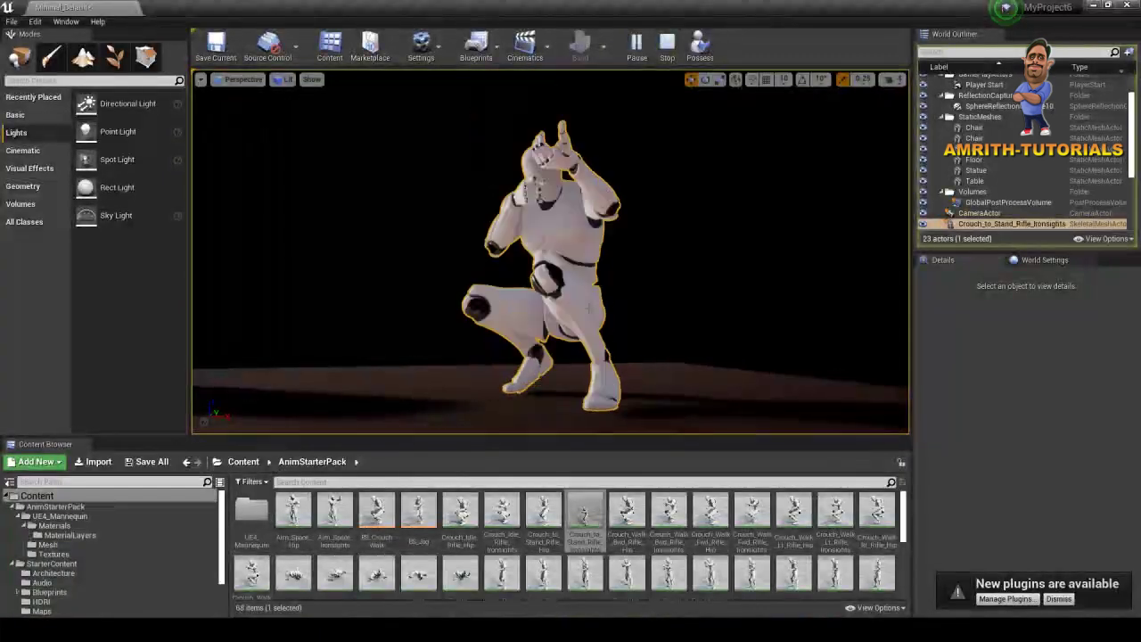
pyautogui.moveTo(588, 308); pyautogui.dragTo(559, 378)
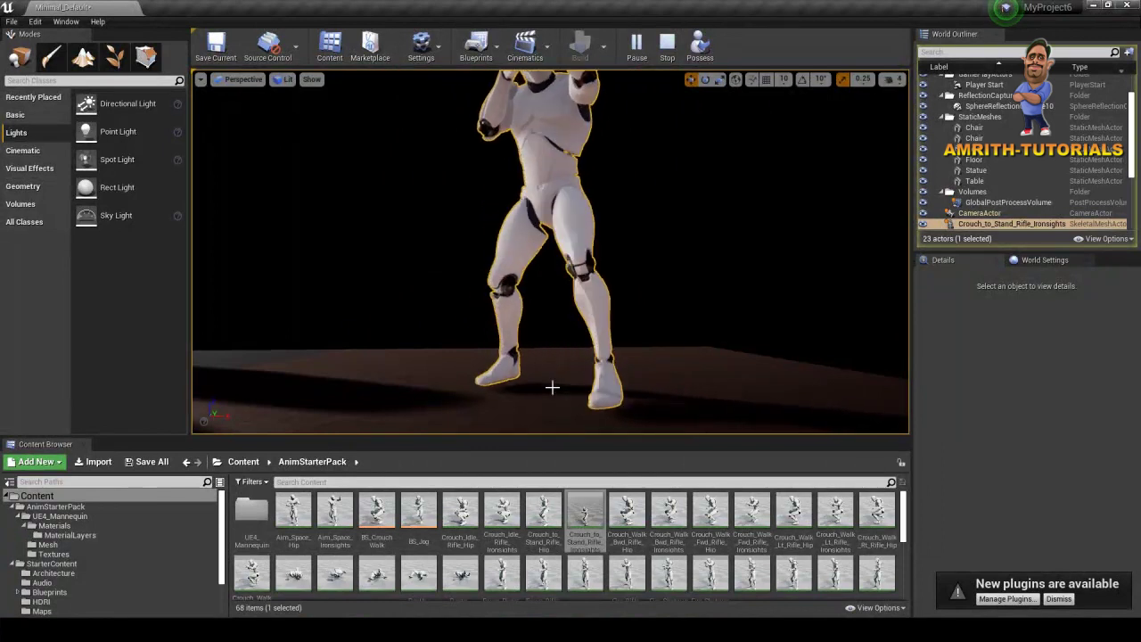
pyautogui.scroll(-3, 543, 377)
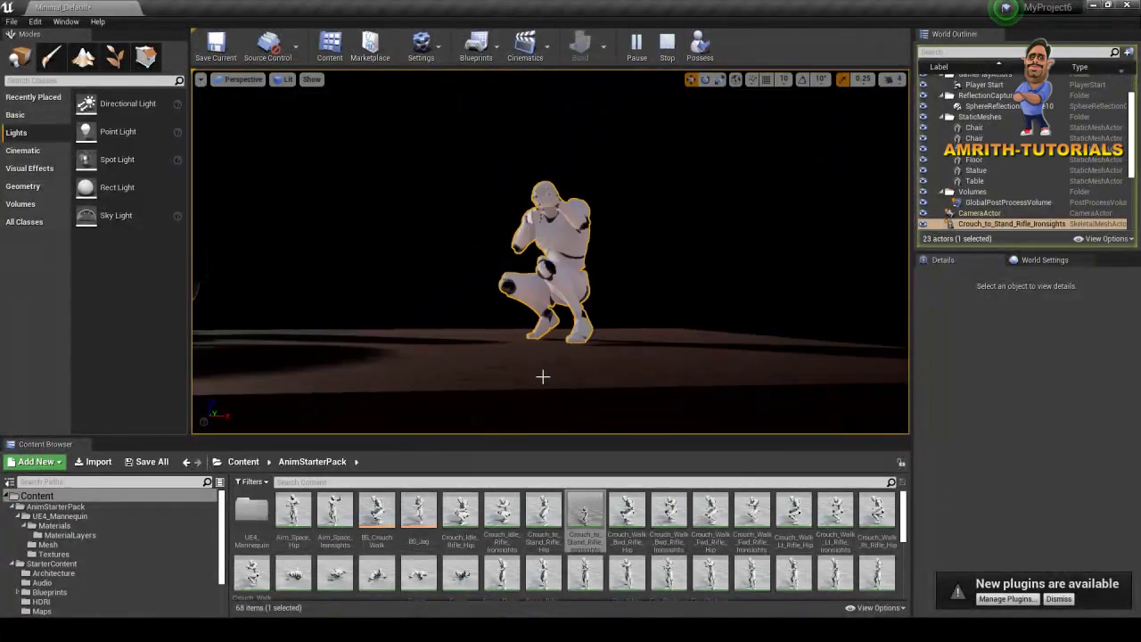
pyautogui.scroll(3, 541, 357)
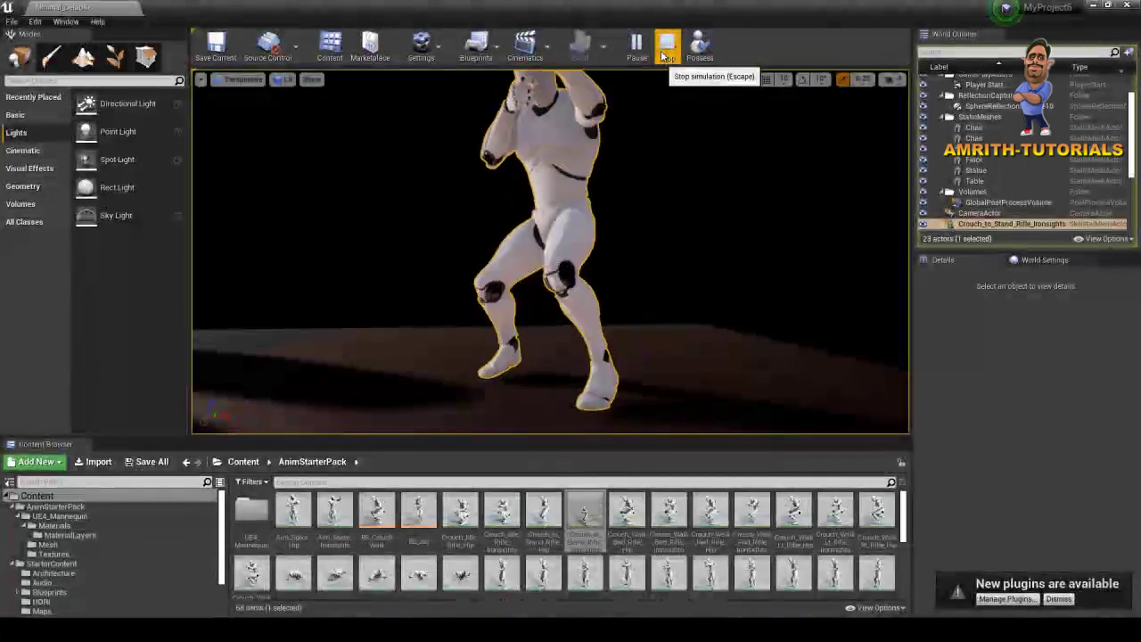
# Stop the simulation and drag the Directional Light along X to 7.981
pyautogui.click(663, 56)
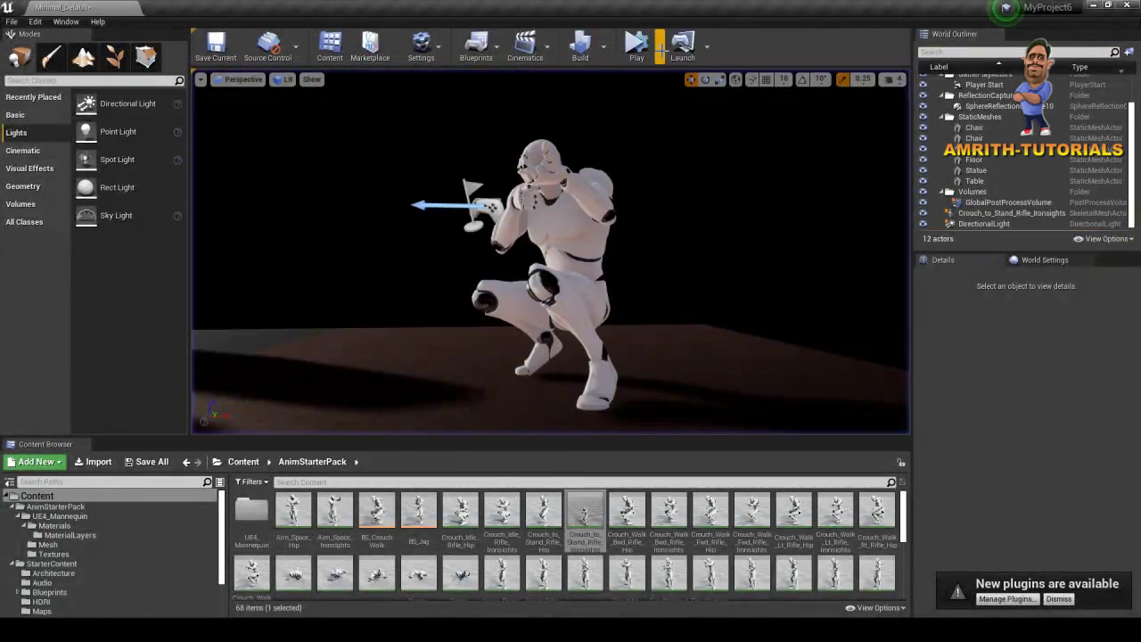
pyautogui.moveTo(584, 342); pyautogui.dragTo(559, 311)
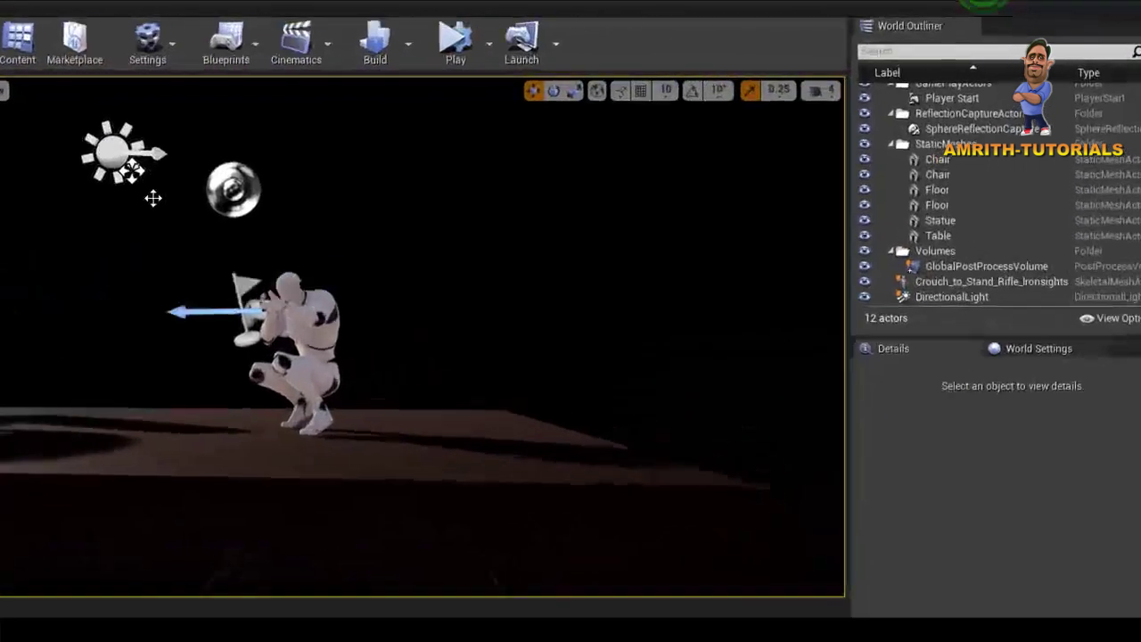
pyautogui.click(379, 128)
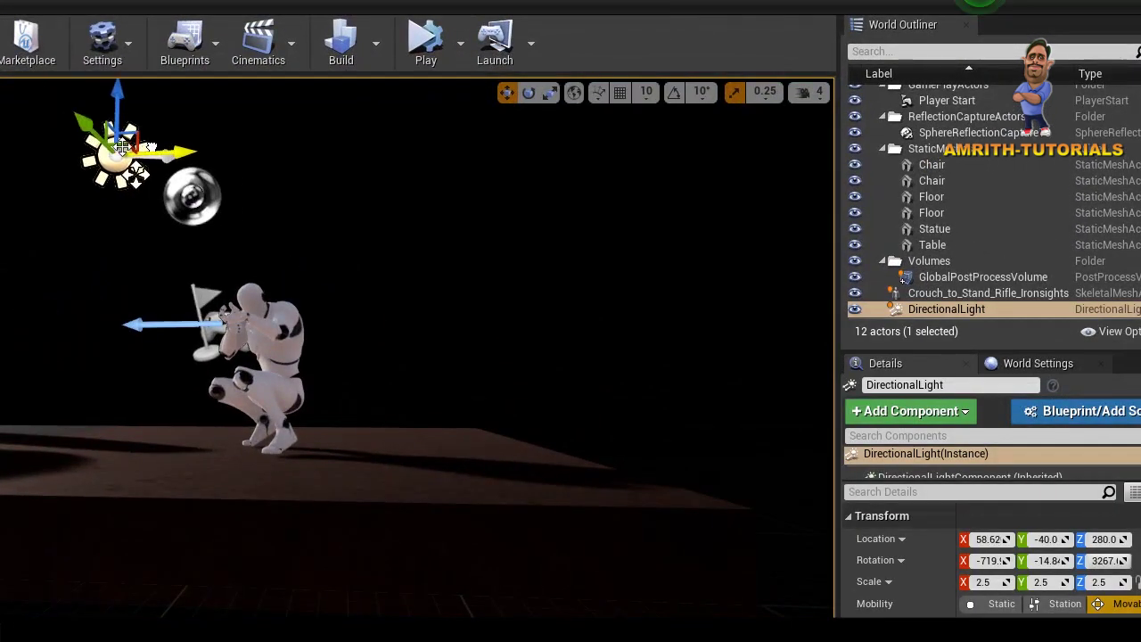
pyautogui.moveTo(151, 148); pyautogui.dragTo(96, 141)
pyautogui.scroll(3, 412, 455)
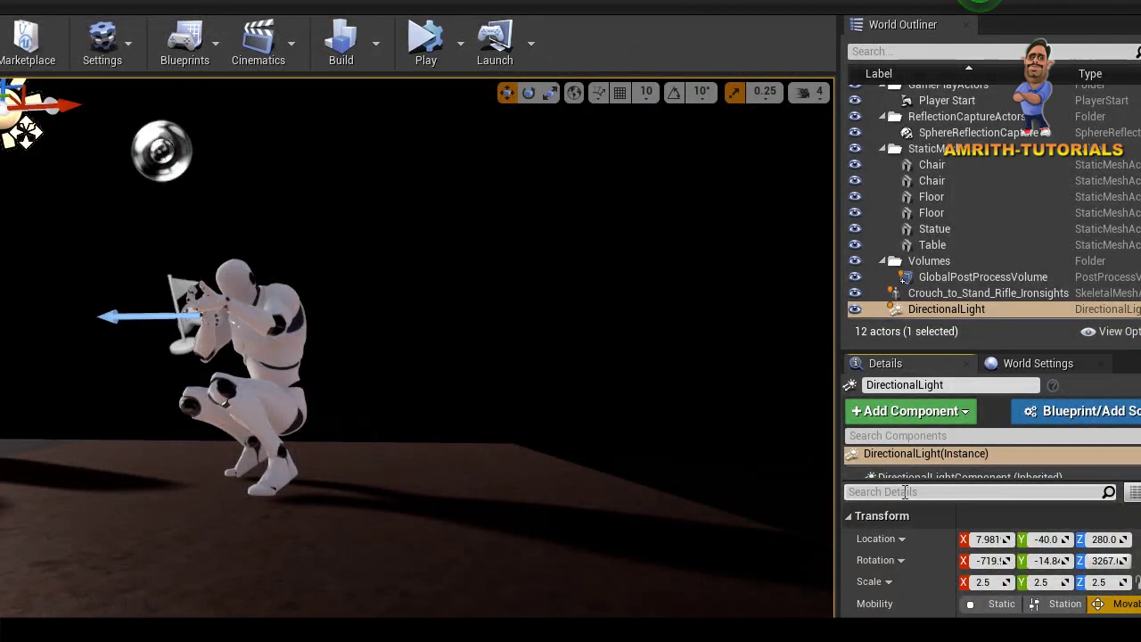
# Filter the light's Details to 'cont' and set Contact Shadow Length to 0.9
pyautogui.click(905, 492)
pyautogui.write('cont')
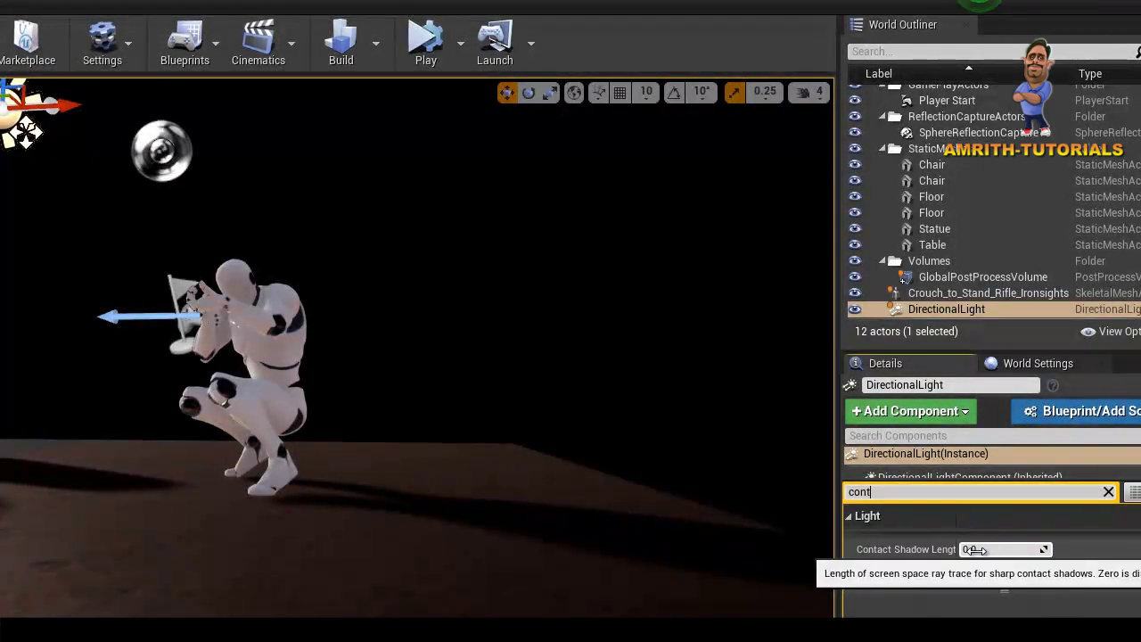
pyautogui.click(981, 549)
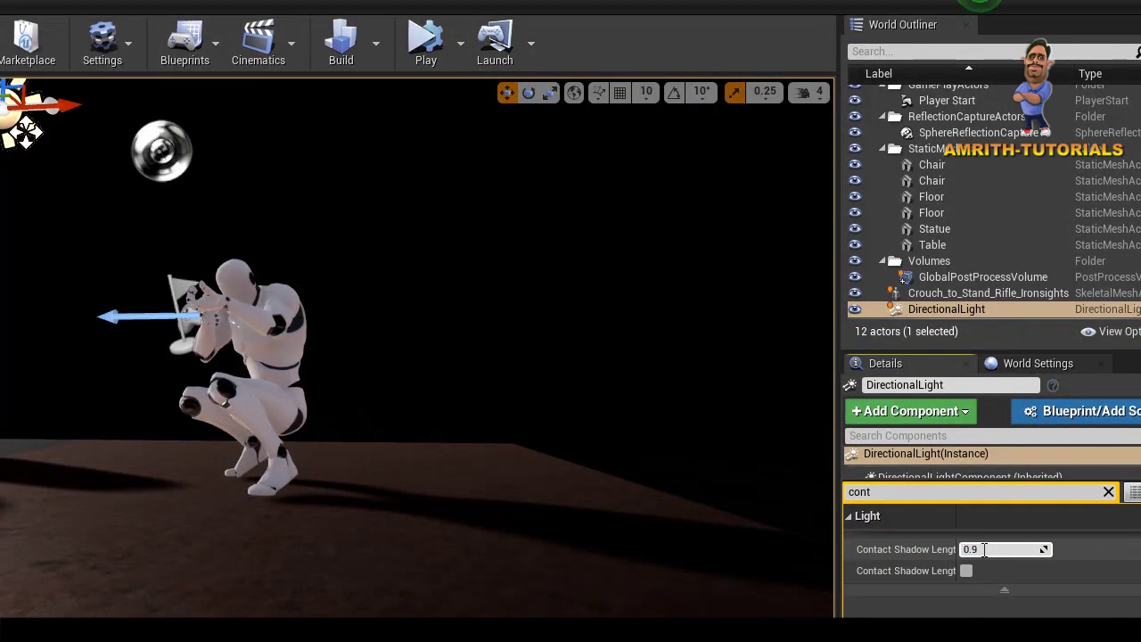
pyautogui.press('Return')
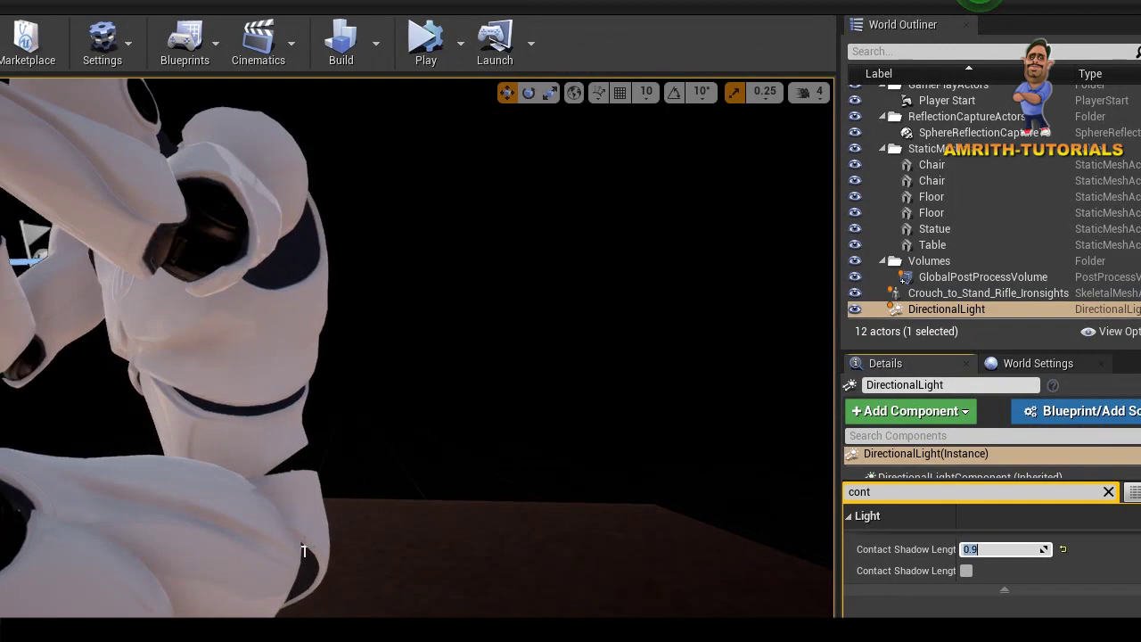
# Try Contact Shadow Length values 0 and 0.5, checking the mannequin's shadow, then retype it
pyautogui.moveTo(352, 512); pyautogui.dragTo(181, 578)
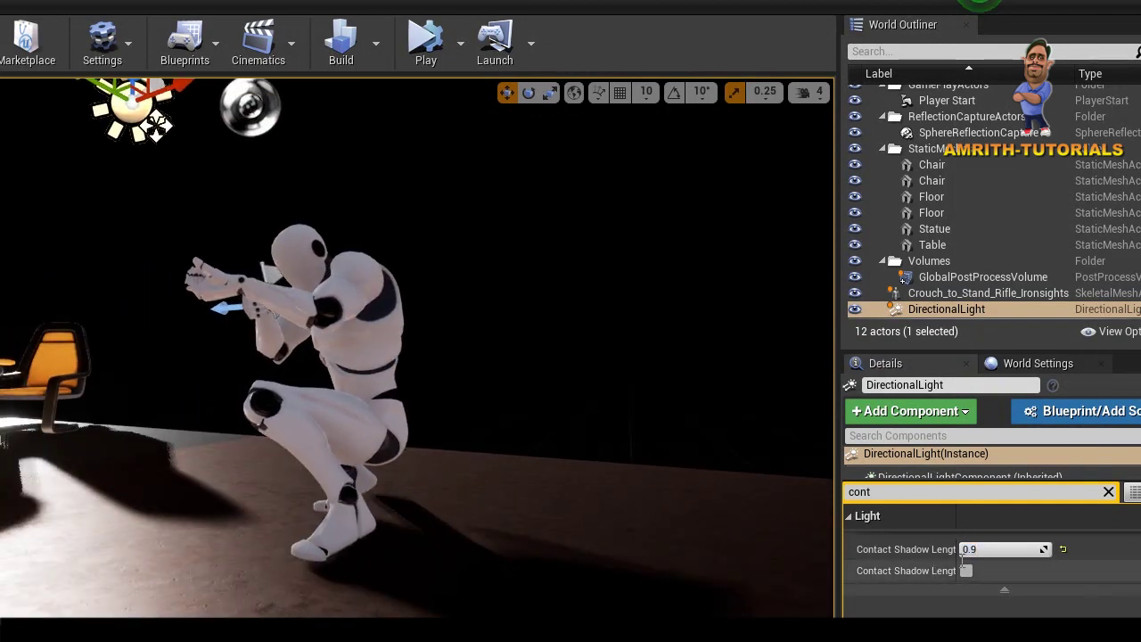
pyautogui.write('0')
pyautogui.press('Return')
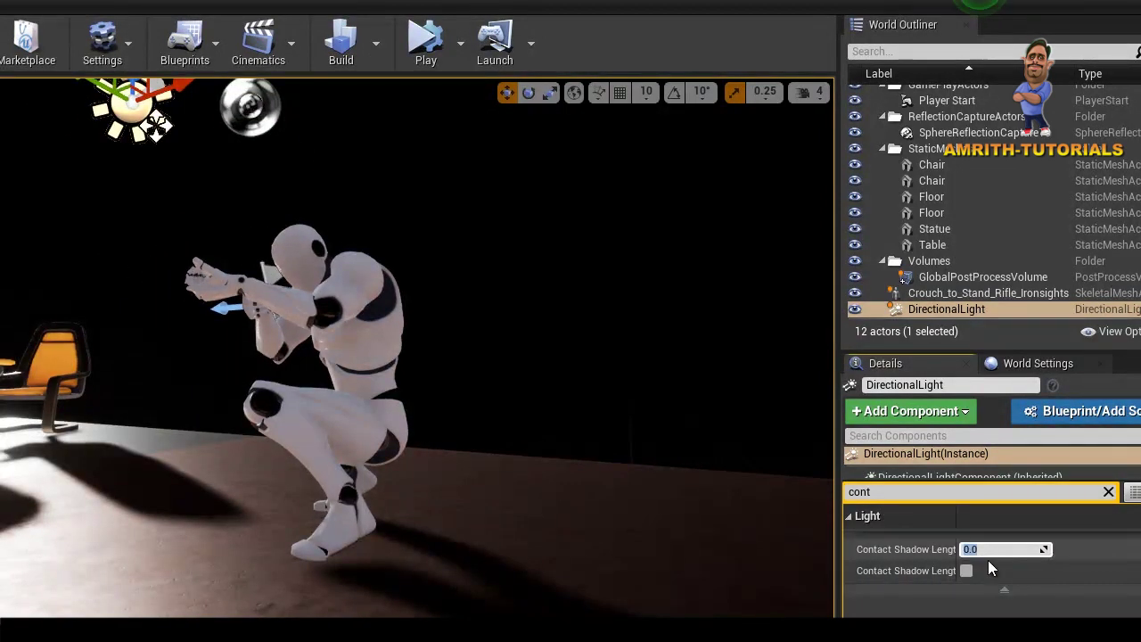
pyautogui.write('0.5')
pyautogui.press('Return')
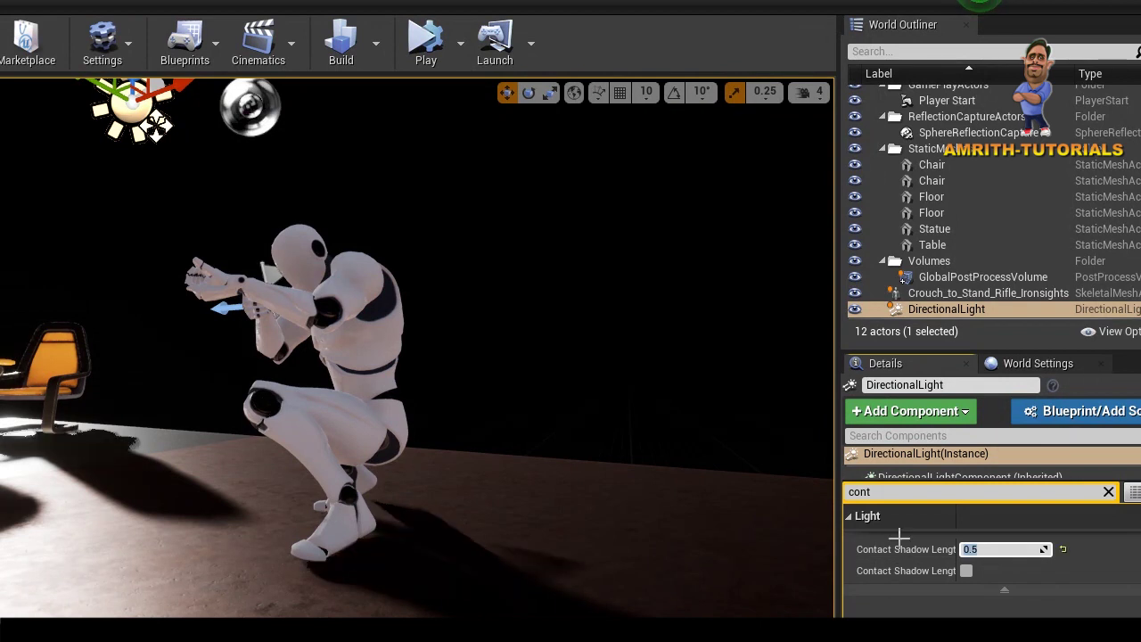
pyautogui.moveTo(303, 521); pyautogui.dragTo(339, 522, button='right')
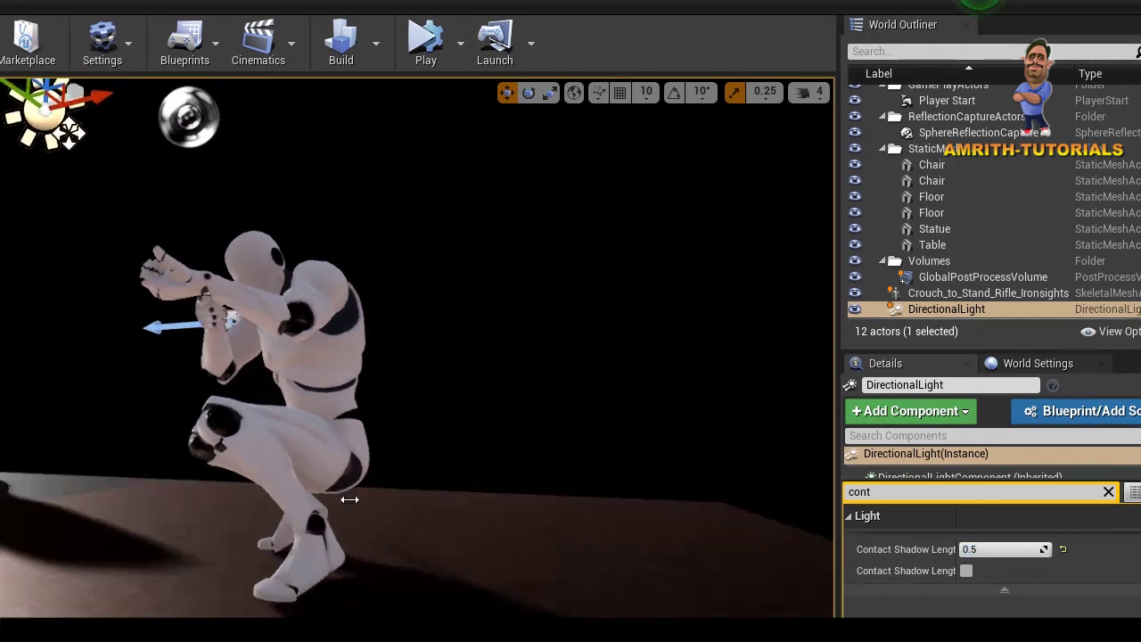
pyautogui.click(984, 549)
pyautogui.write('0')
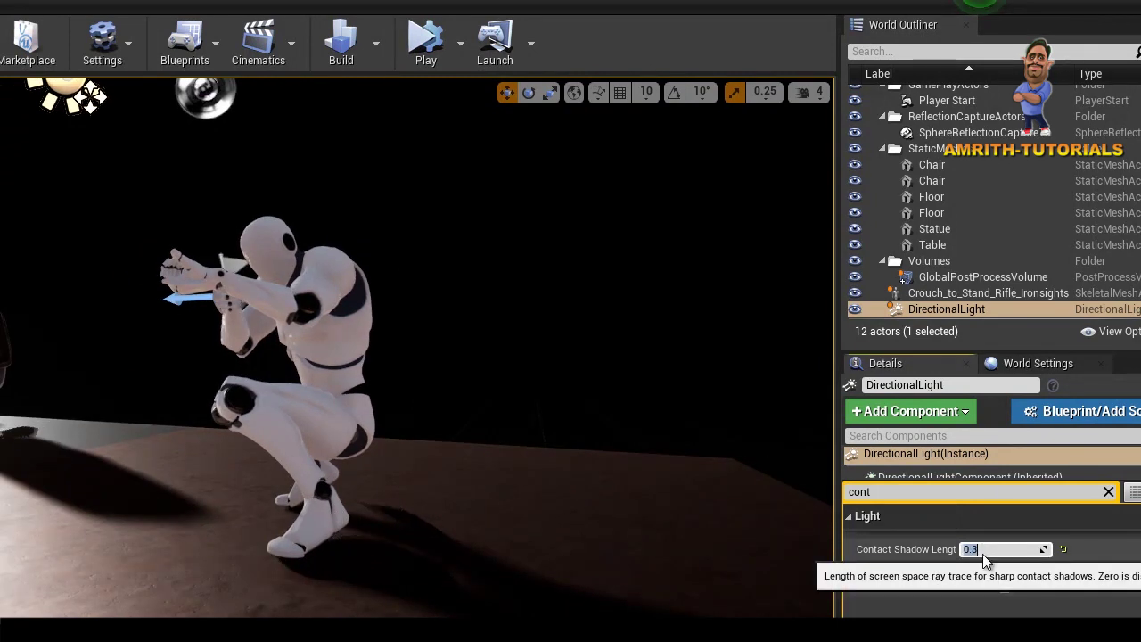
# Simulate the level from the Play menu, watch the animating mannequin, then stop simulating
pyautogui.click(460, 43)
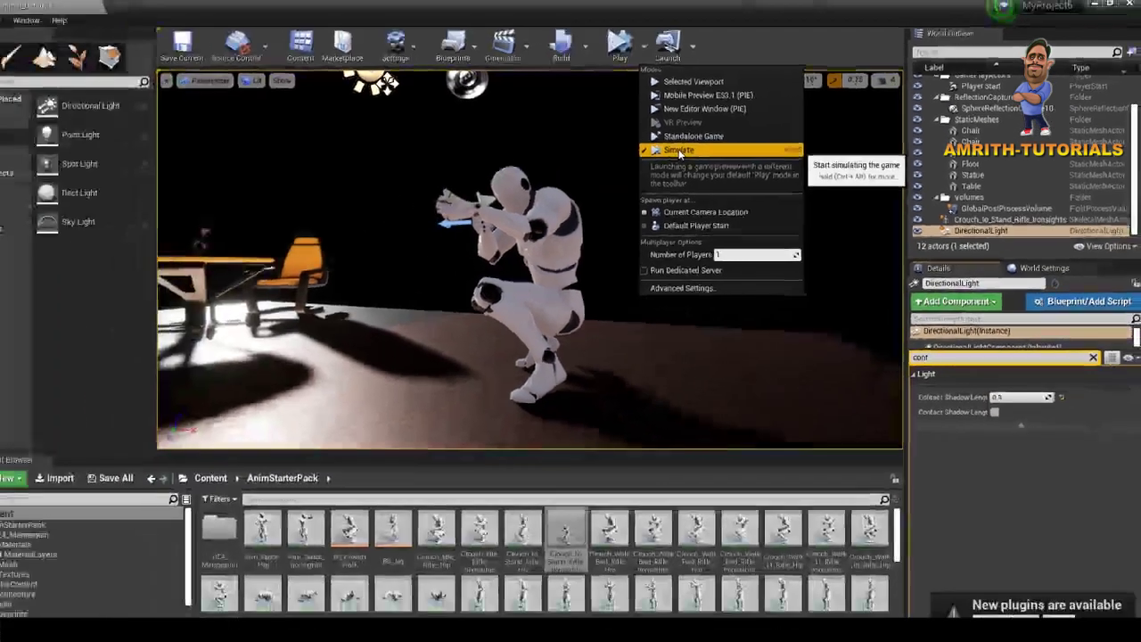
pyautogui.click(680, 153)
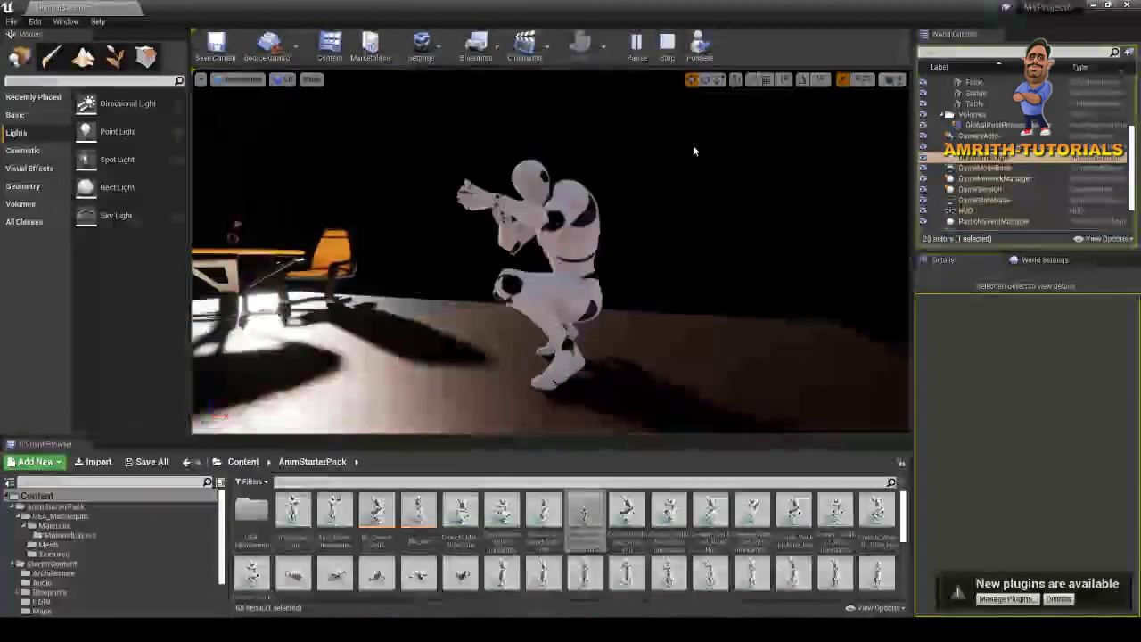
pyautogui.scroll(-5, 693, 145)
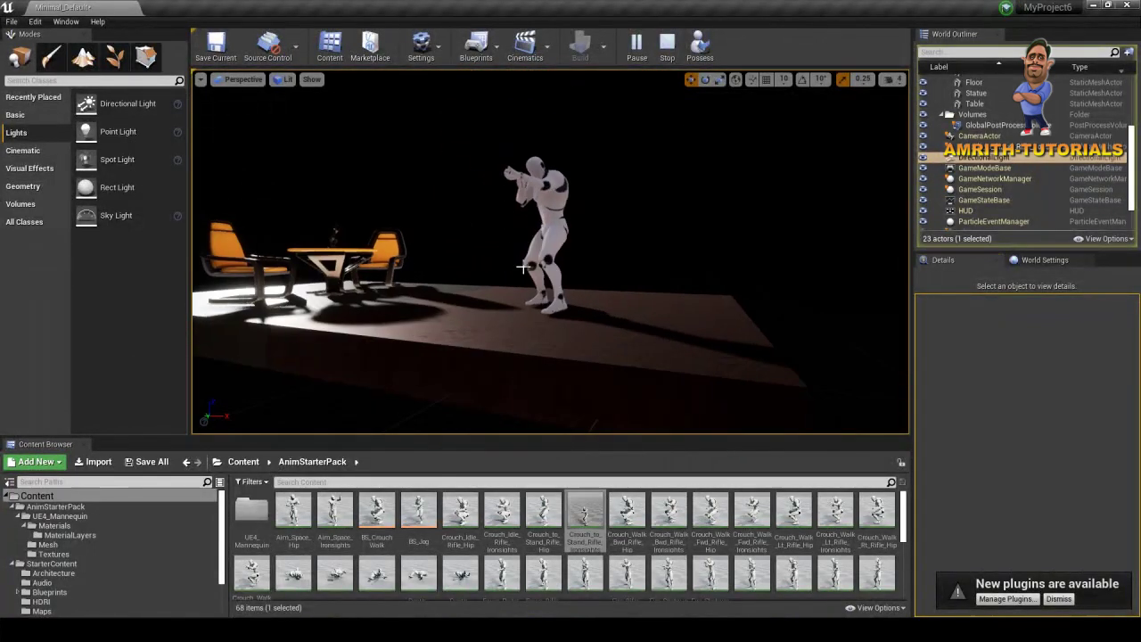
pyautogui.moveTo(693, 145); pyautogui.dragTo(592, 291, button='right')
pyautogui.scroll(5, 573, 178)
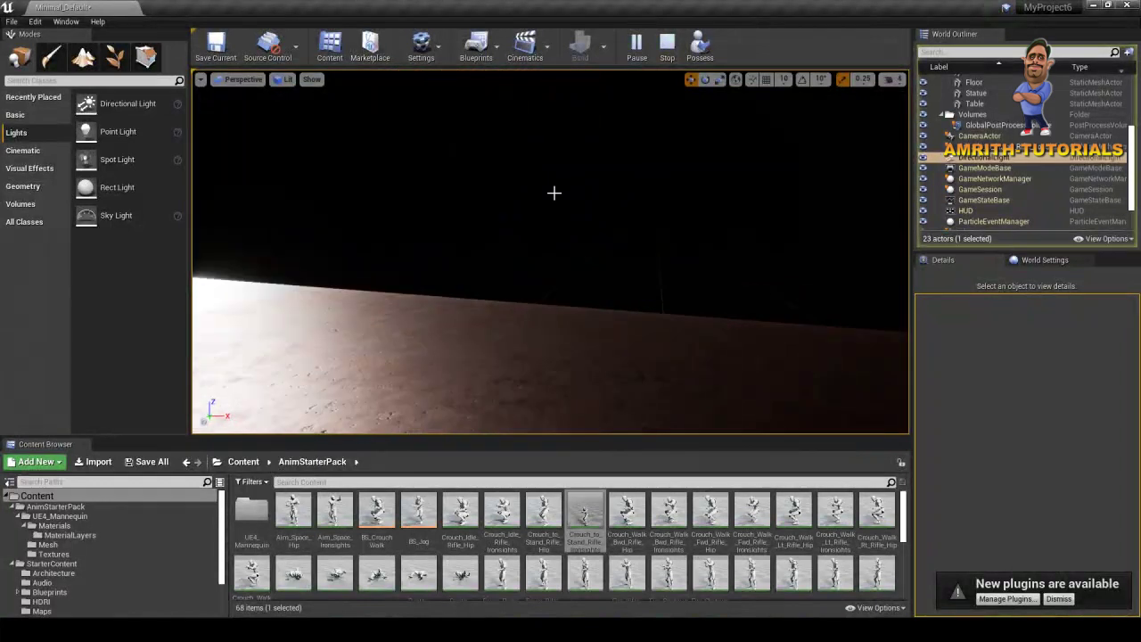
pyautogui.scroll(2, 535, 221)
pyautogui.scroll(2, 588, 209)
pyautogui.scroll(2, 609, 216)
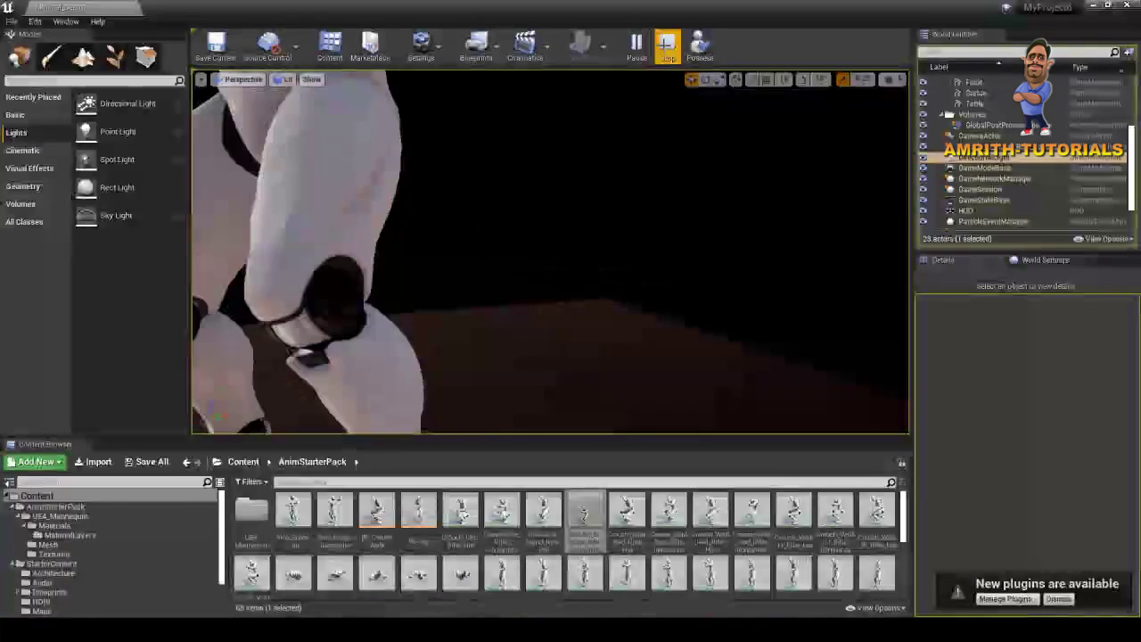
pyautogui.click(667, 45)
# Select the DirectionalLight and set its Contact Shadow Length to 0.1
pyautogui.scroll(-3, 496, 213)
pyautogui.scroll(-3, 487, 226)
pyautogui.scroll(-3, 428, 179)
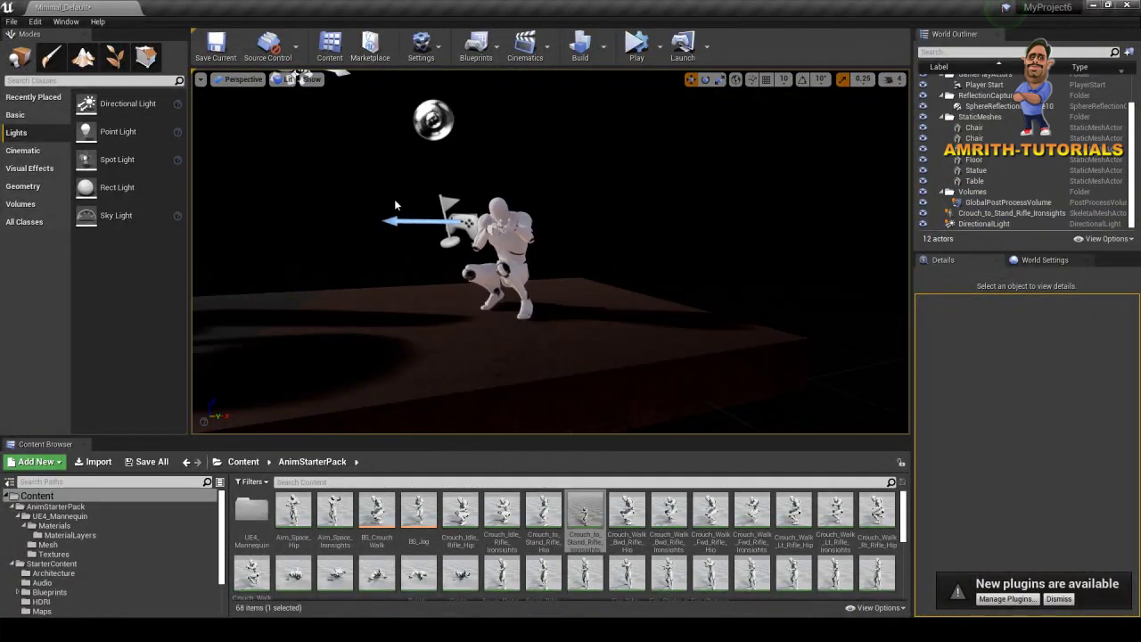
pyautogui.scroll(-3, 374, 133)
pyautogui.click(355, 114)
pyautogui.scroll(5, 505, 288)
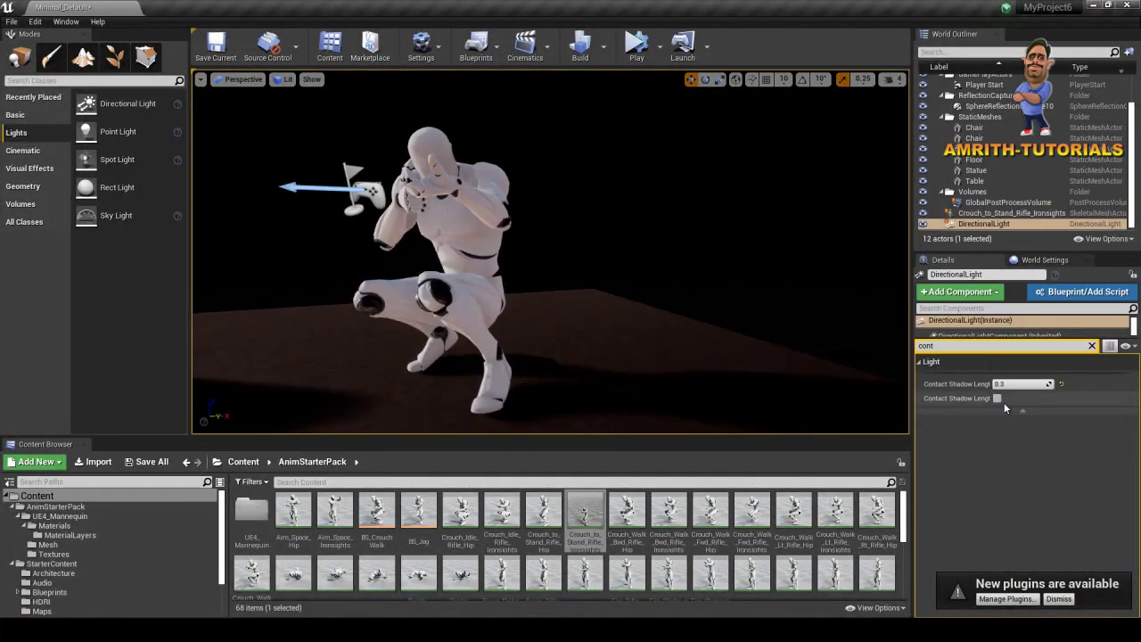
pyautogui.scroll(5, 550, 360)
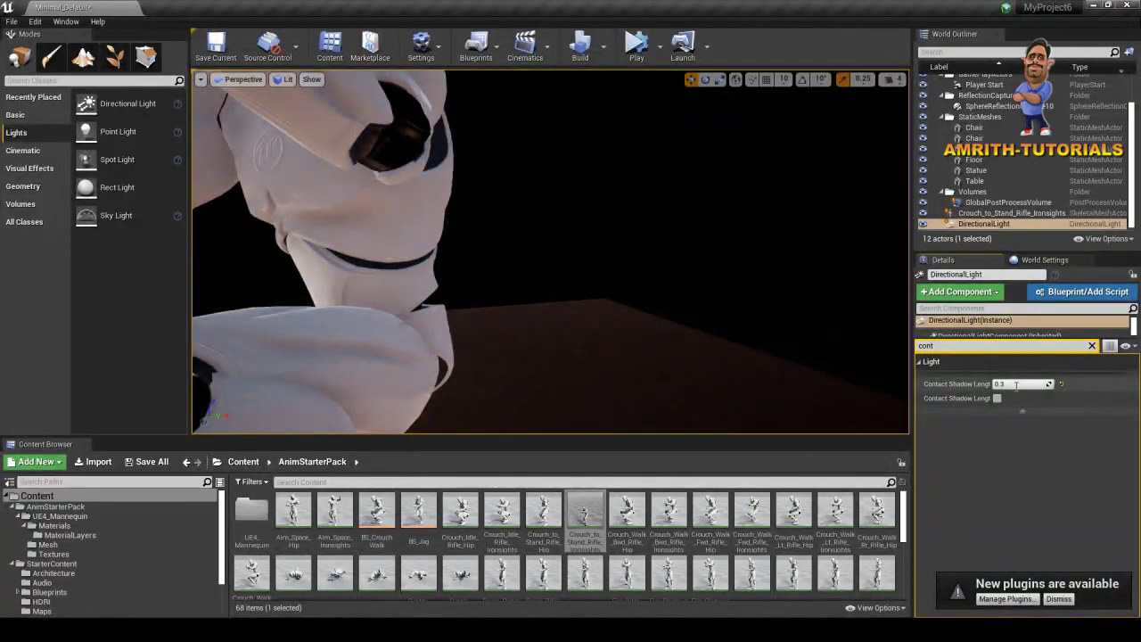
pyautogui.scroll(-5, 578, 280)
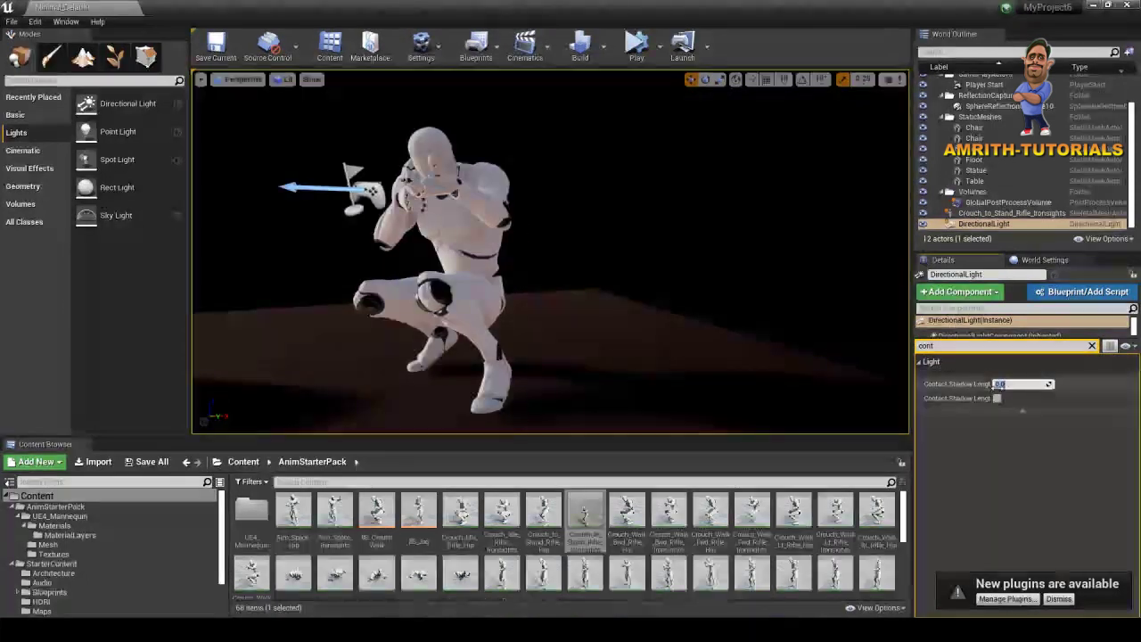
pyautogui.moveTo(1051, 383)
pyautogui.mouseDown()
pyautogui.moveTo(1075, 383)
pyautogui.moveTo(1063, 383)
pyautogui.mouseUp()
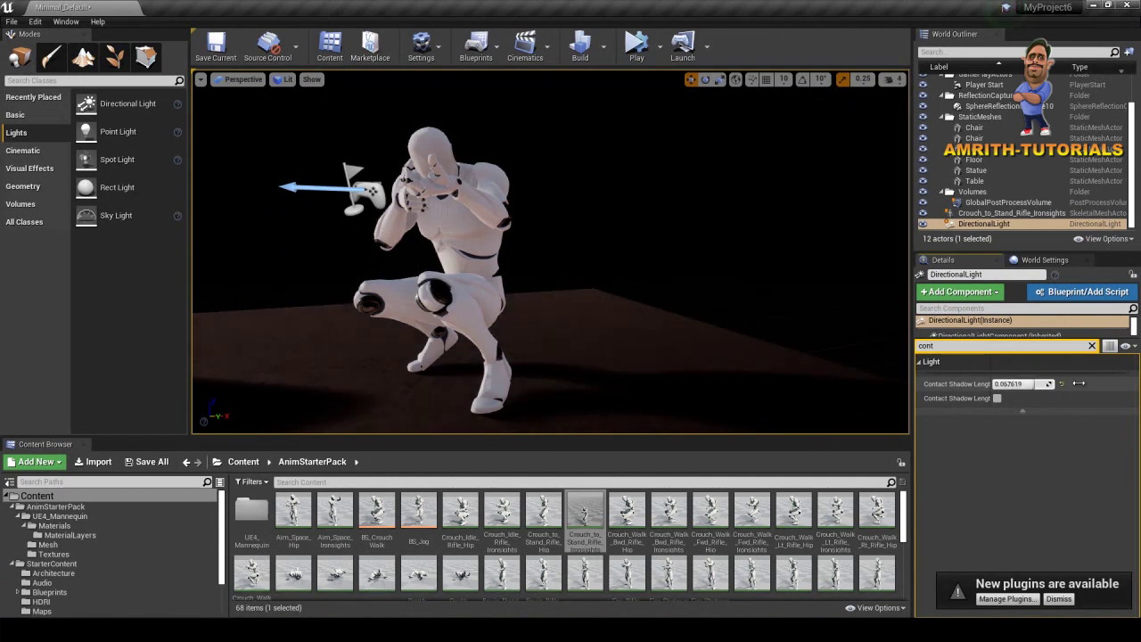
pyautogui.moveTo(572, 293); pyautogui.dragTo(472, 336)
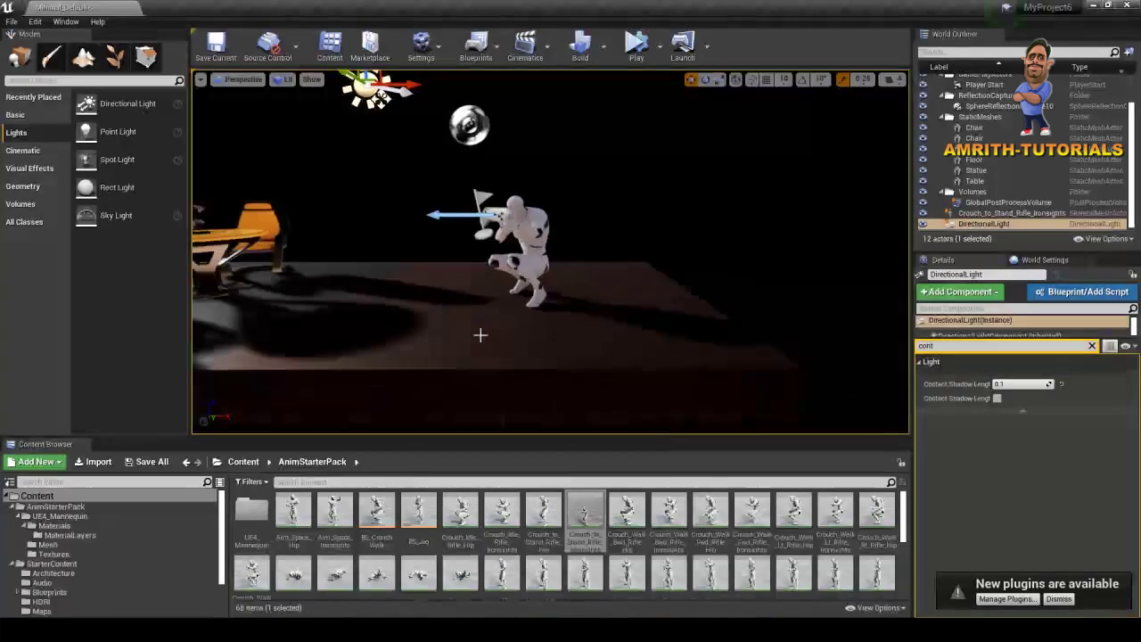
# Focus the view on a chair and orbit around it to inspect its shadow
pyautogui.click(303, 230)
pyautogui.press('f')
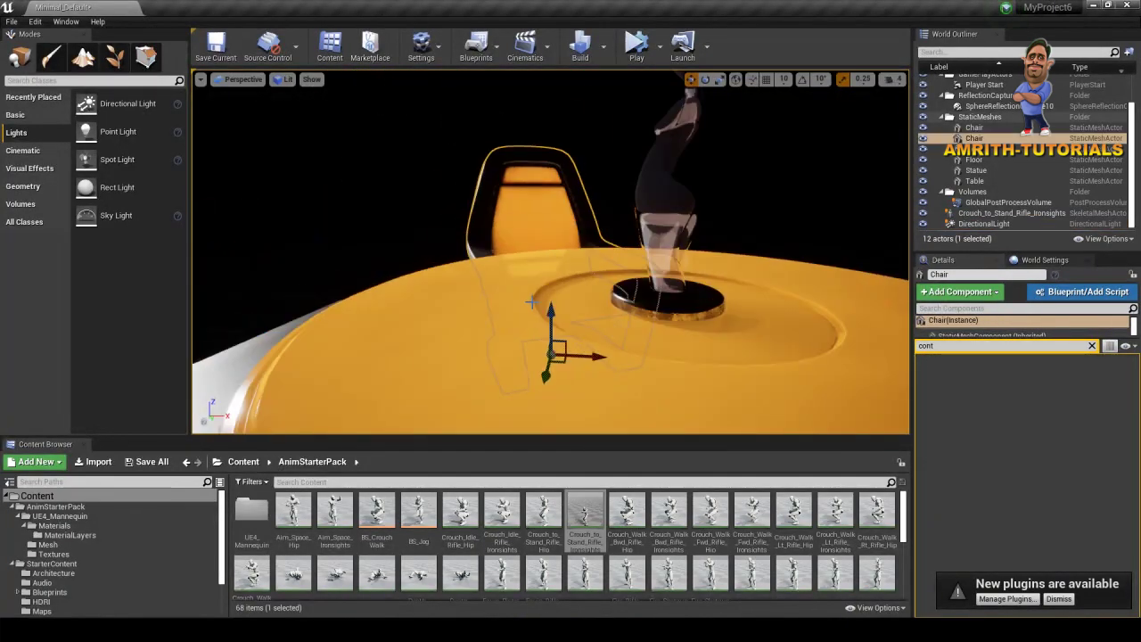
pyautogui.moveTo(552, 303)
pyautogui.keyDown('alt'); pyautogui.mouseDown()
pyautogui.moveTo(518, 291)
pyautogui.moveTo(527, 340)
pyautogui.moveTo(481, 357)
pyautogui.moveTo(735, 371)
pyautogui.mouseUp(); pyautogui.keyUp('alt')
# Reselect the DirectionalLight and fine-tune Contact Shadow Length to about 0.067
pyautogui.scroll(-5, 463, 234)
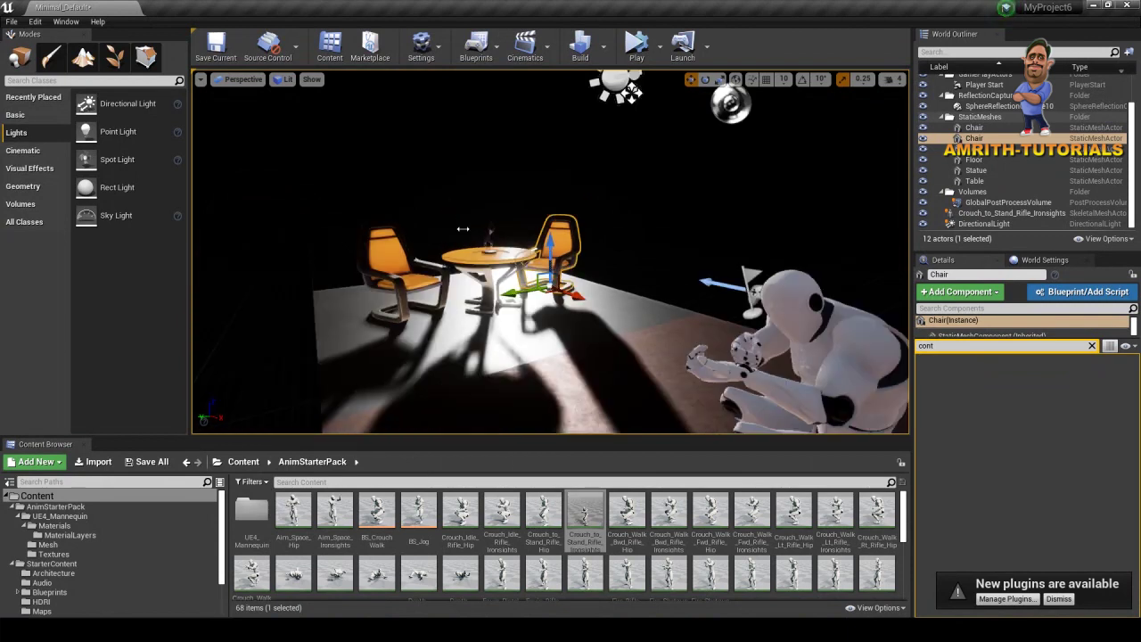
pyautogui.click(632, 111)
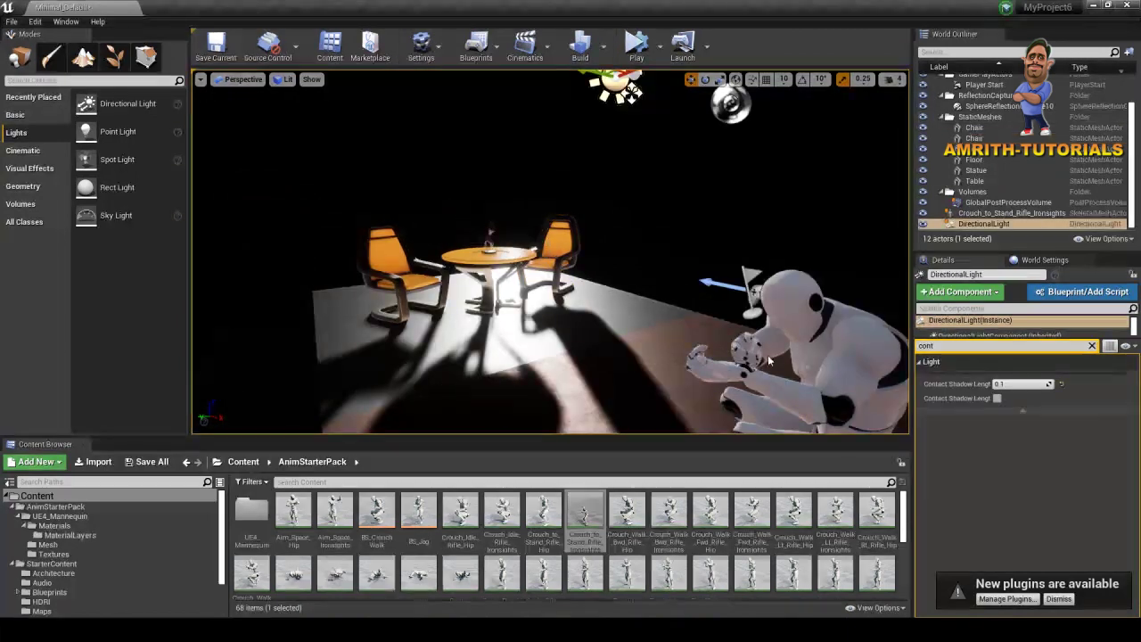
pyautogui.moveTo(838, 420); pyautogui.dragTo(841, 380)
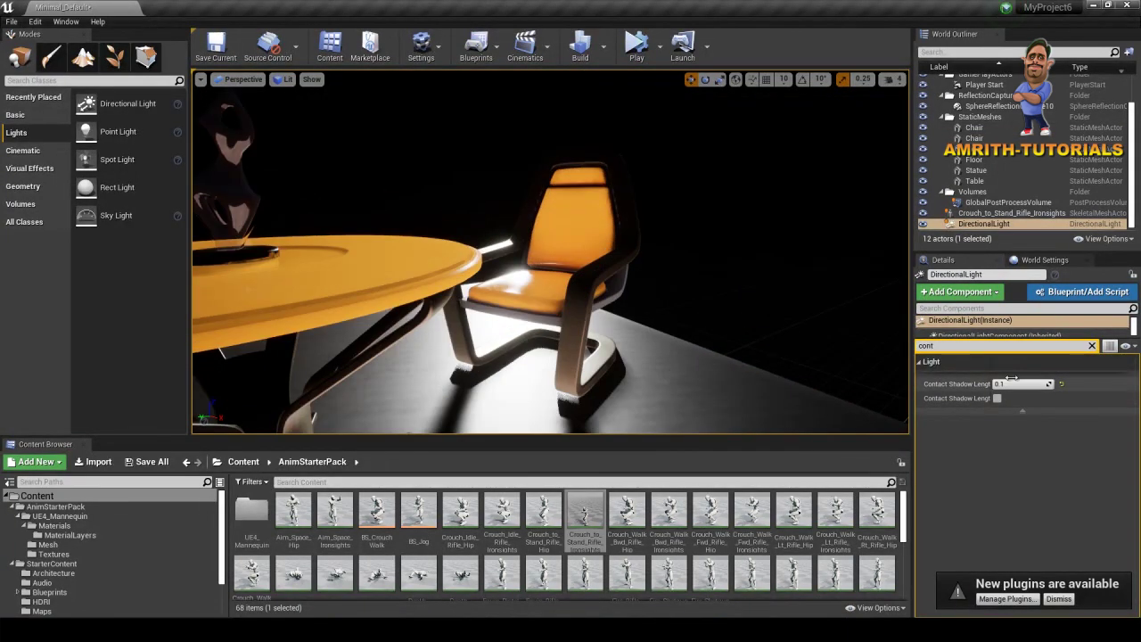
pyautogui.moveTo(1012, 383); pyautogui.dragTo(1006, 383)
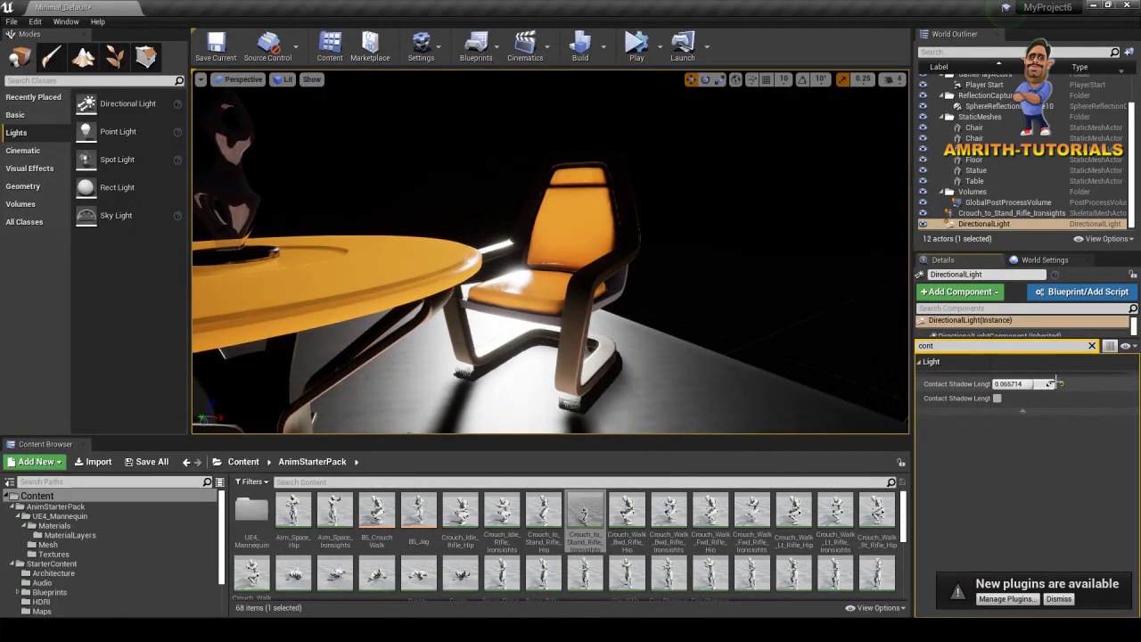
pyautogui.moveTo(1051, 383); pyautogui.dragTo(1097, 383)
pyautogui.moveTo(560, 313); pyautogui.dragTo(399, 333, button='right')
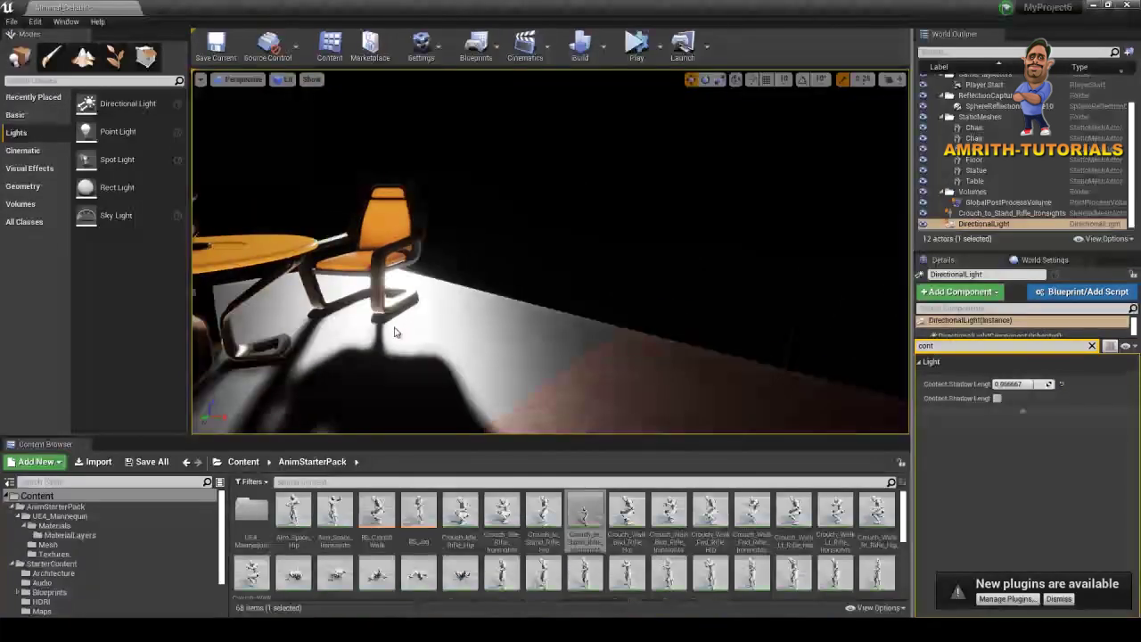
pyautogui.scroll(-5, 455, 246)
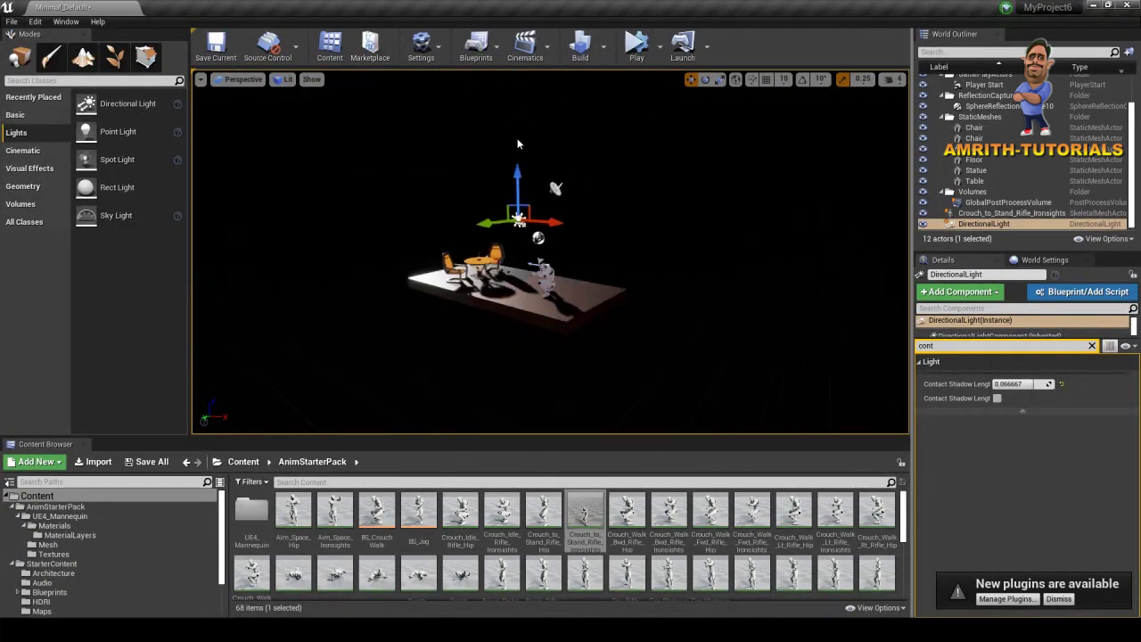
pyautogui.scroll(5, 454, 246)
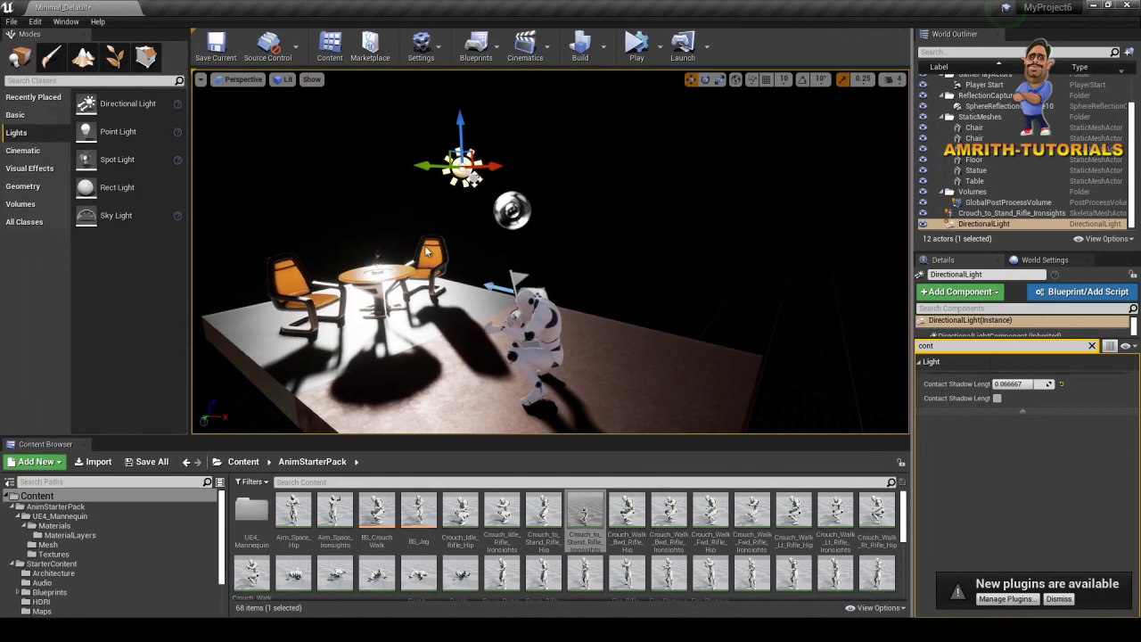
pyautogui.moveTo(456, 246)
pyautogui.mouseDown(button='right')
pyautogui.moveTo(474, 207)
pyautogui.moveTo(467, 255)
pyautogui.mouseUp(button='right')
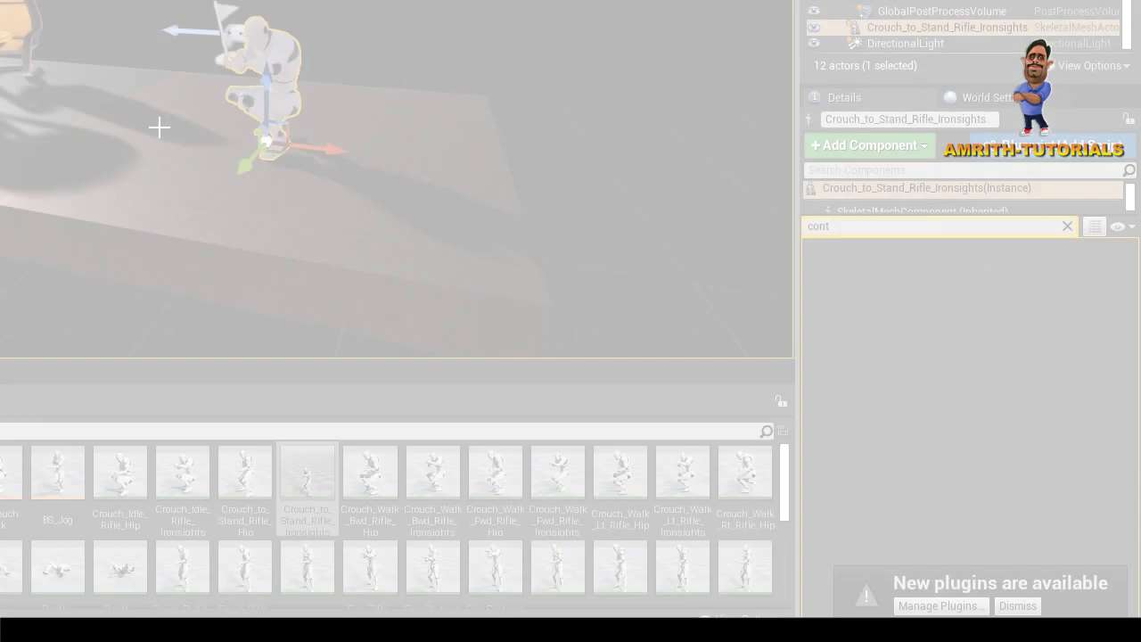